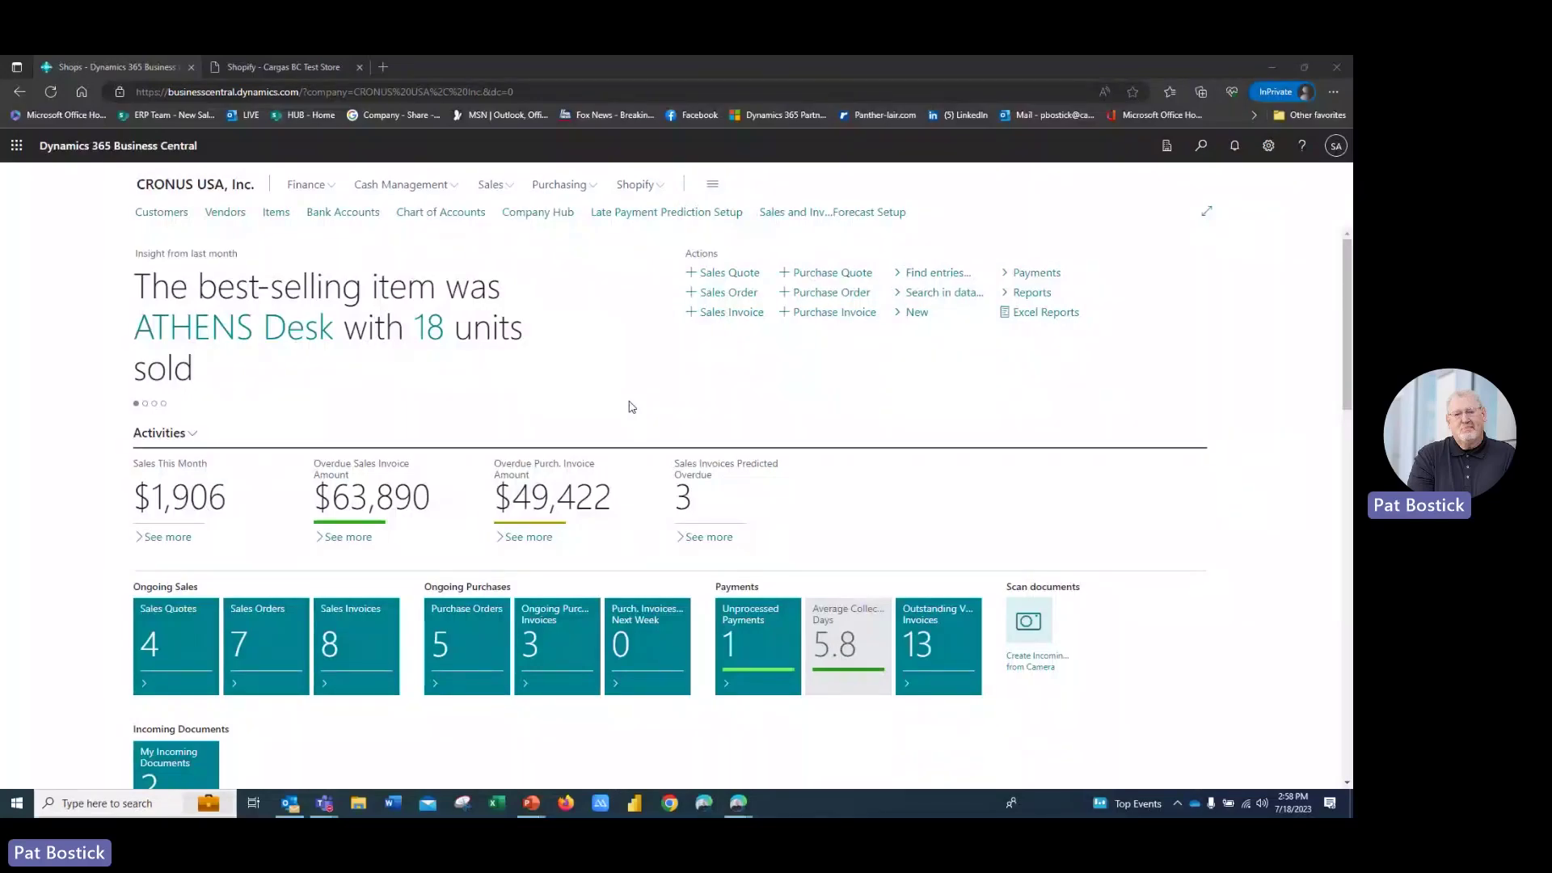
Start a new item from the golf course bridge picture, getting category GOLF and suggested attributes
click(275, 212)
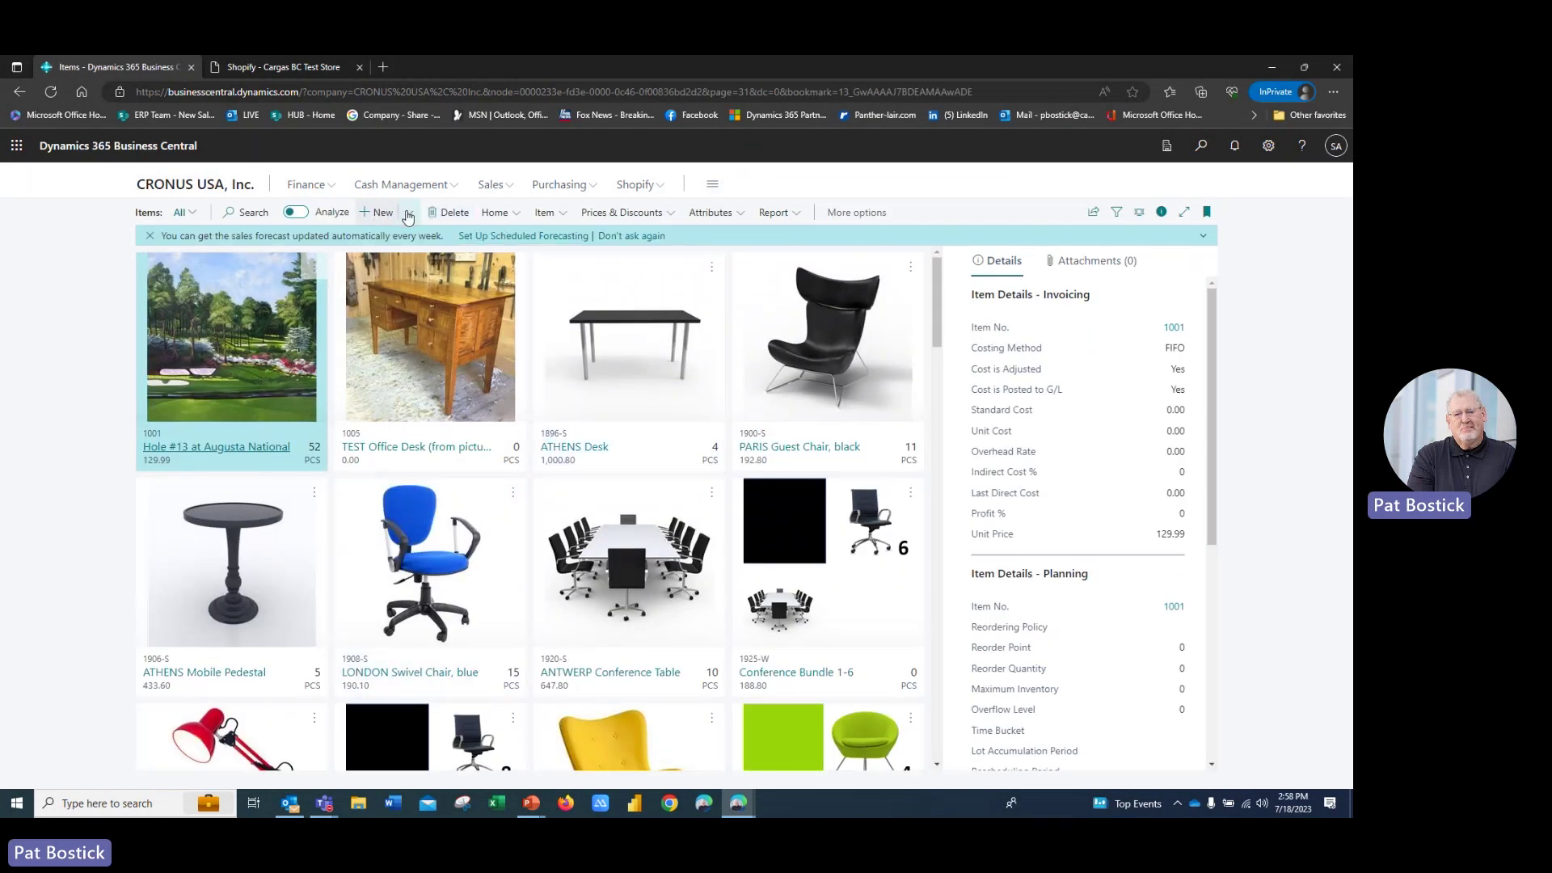
click(408, 213)
click(411, 269)
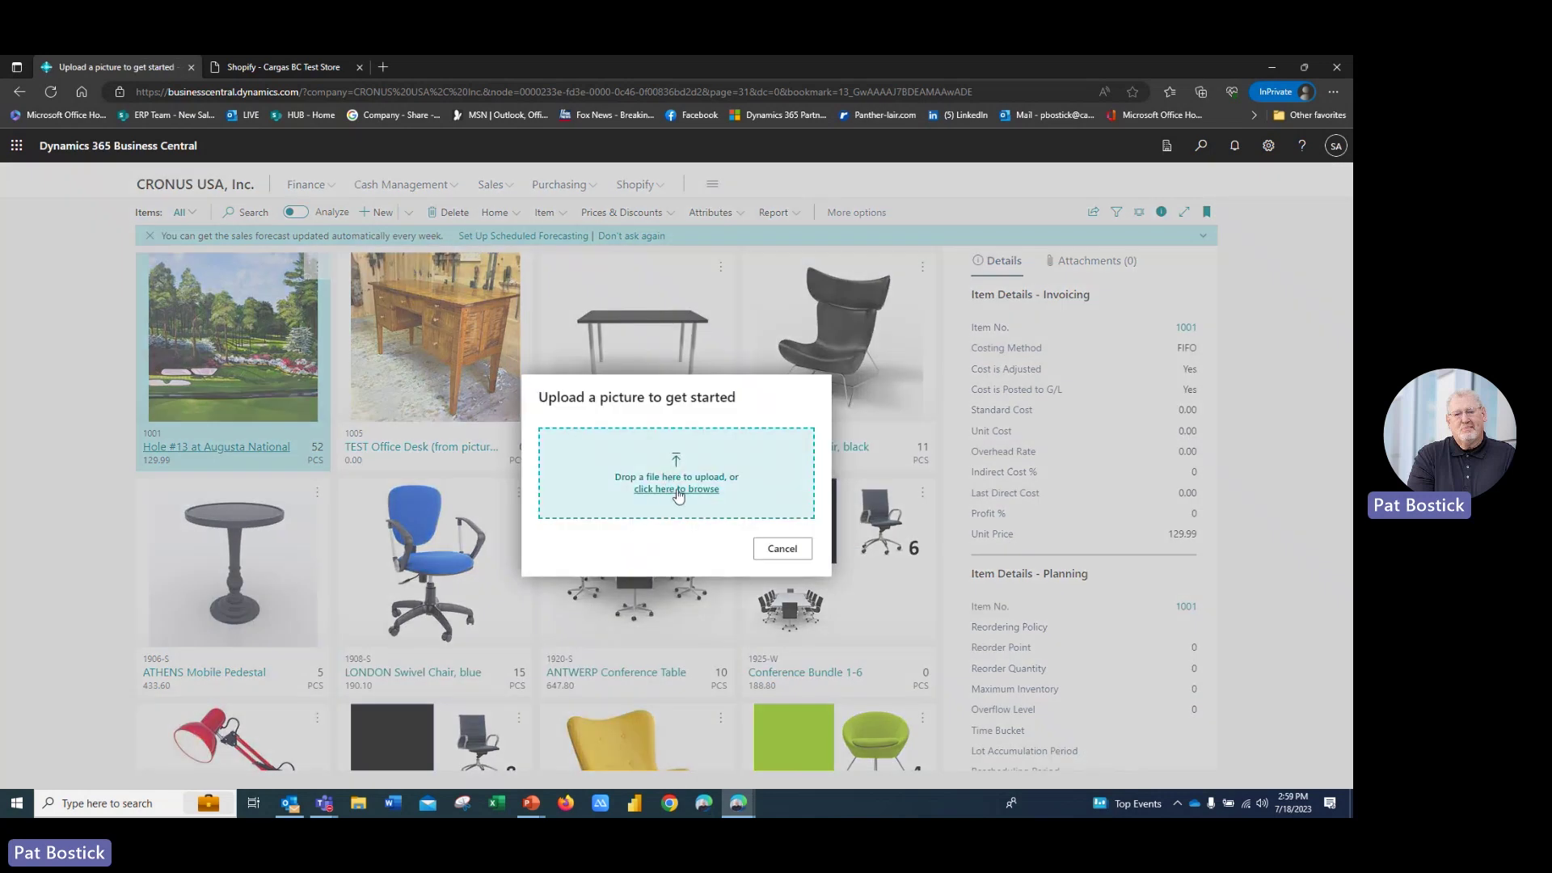
click(677, 489)
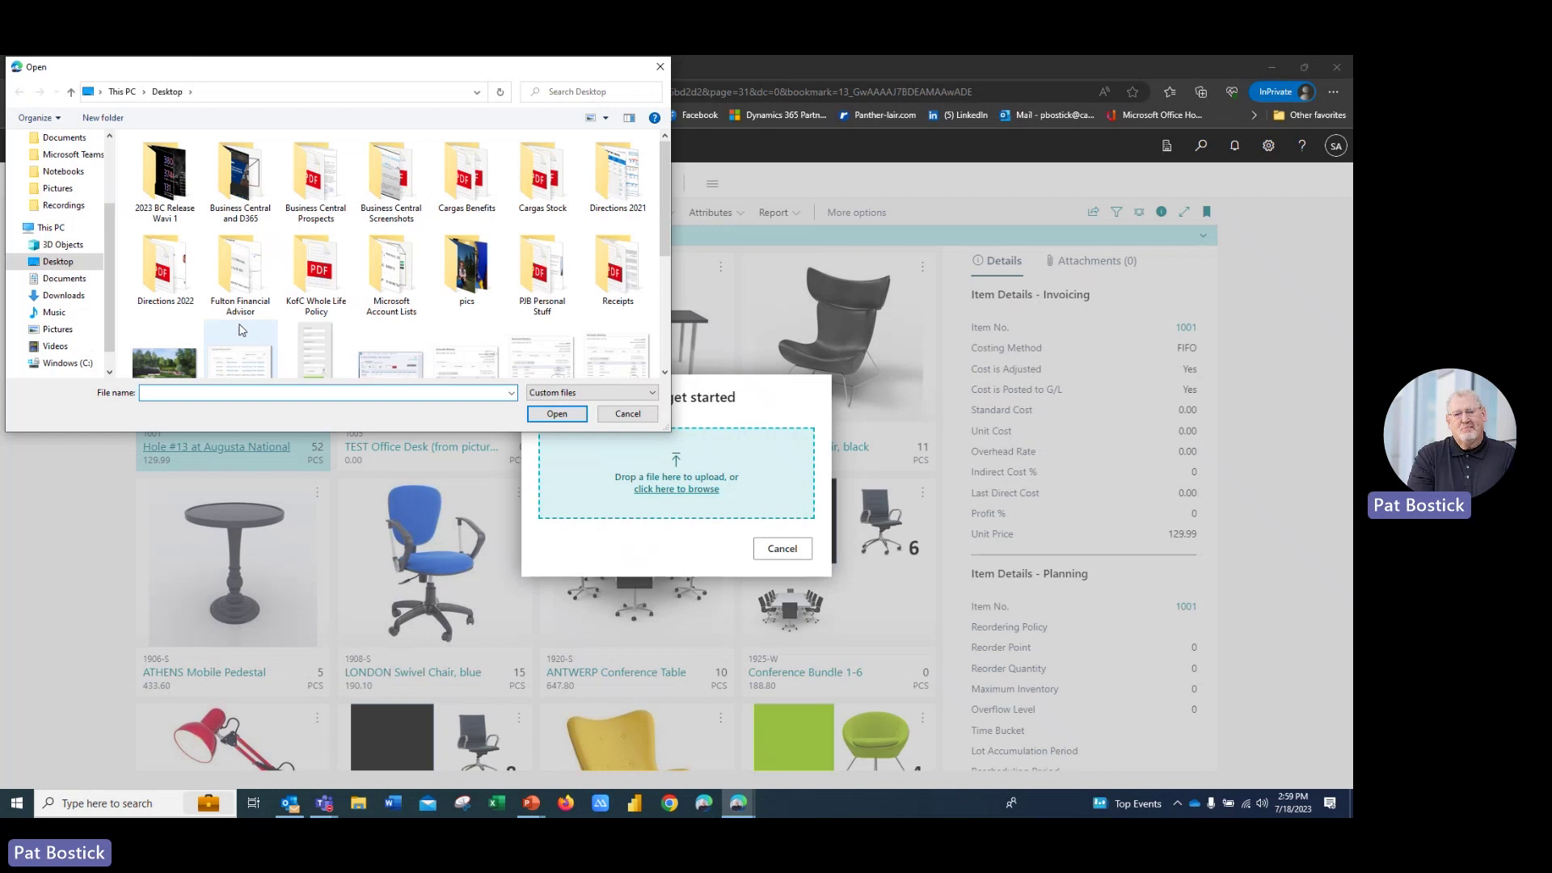
scroll(239, 330, down, 3)
double_click(236, 317)
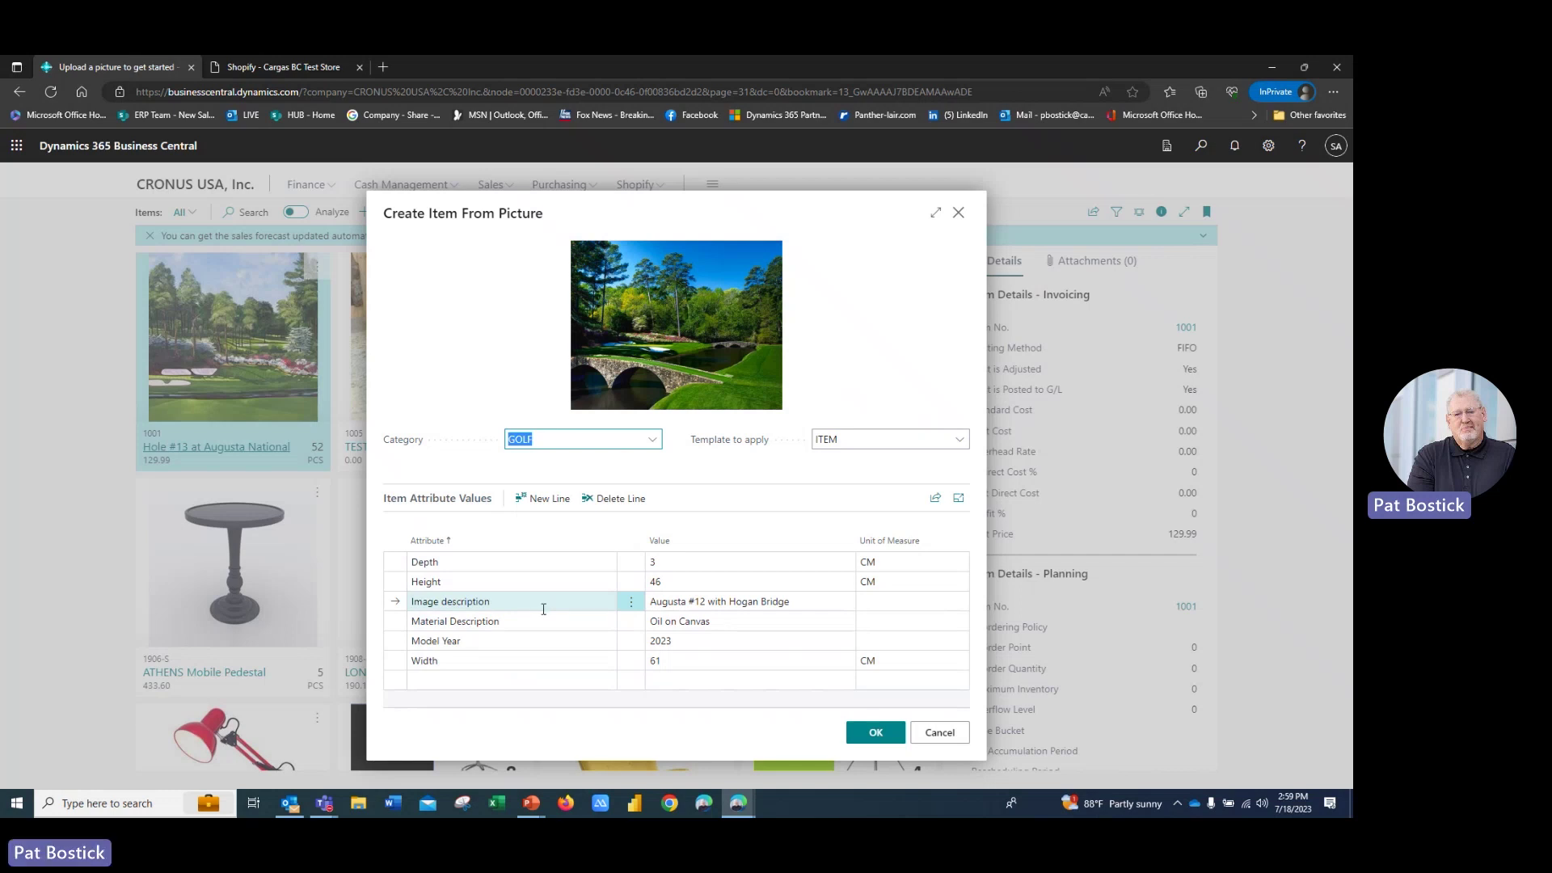
Set the Depth attribute to 4 CM and create item 1008 from the picture
click(679, 560)
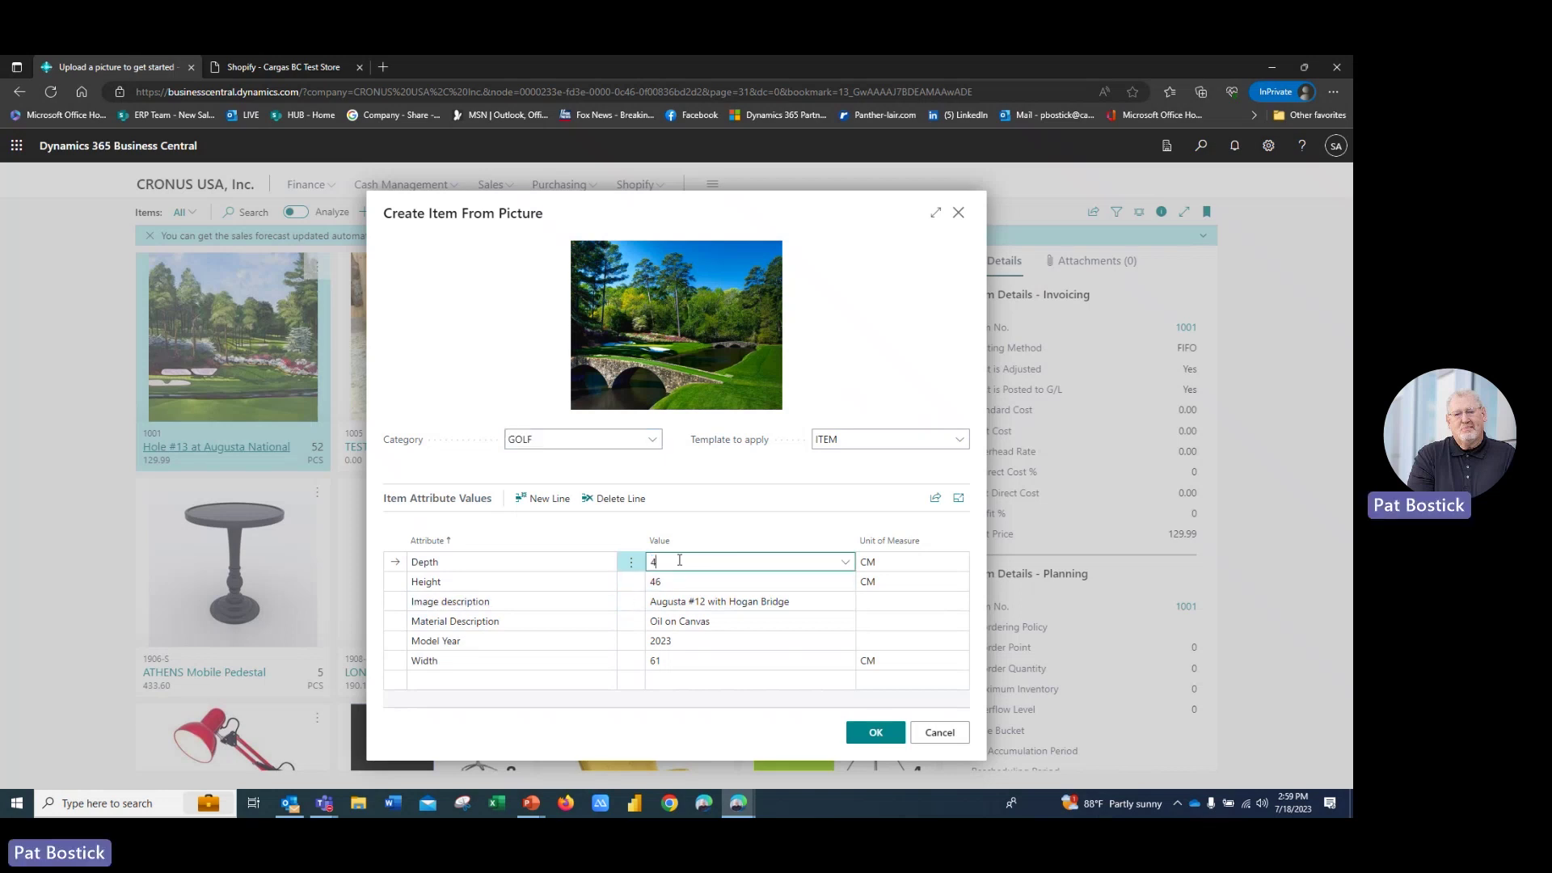
text(4)
key(Return)
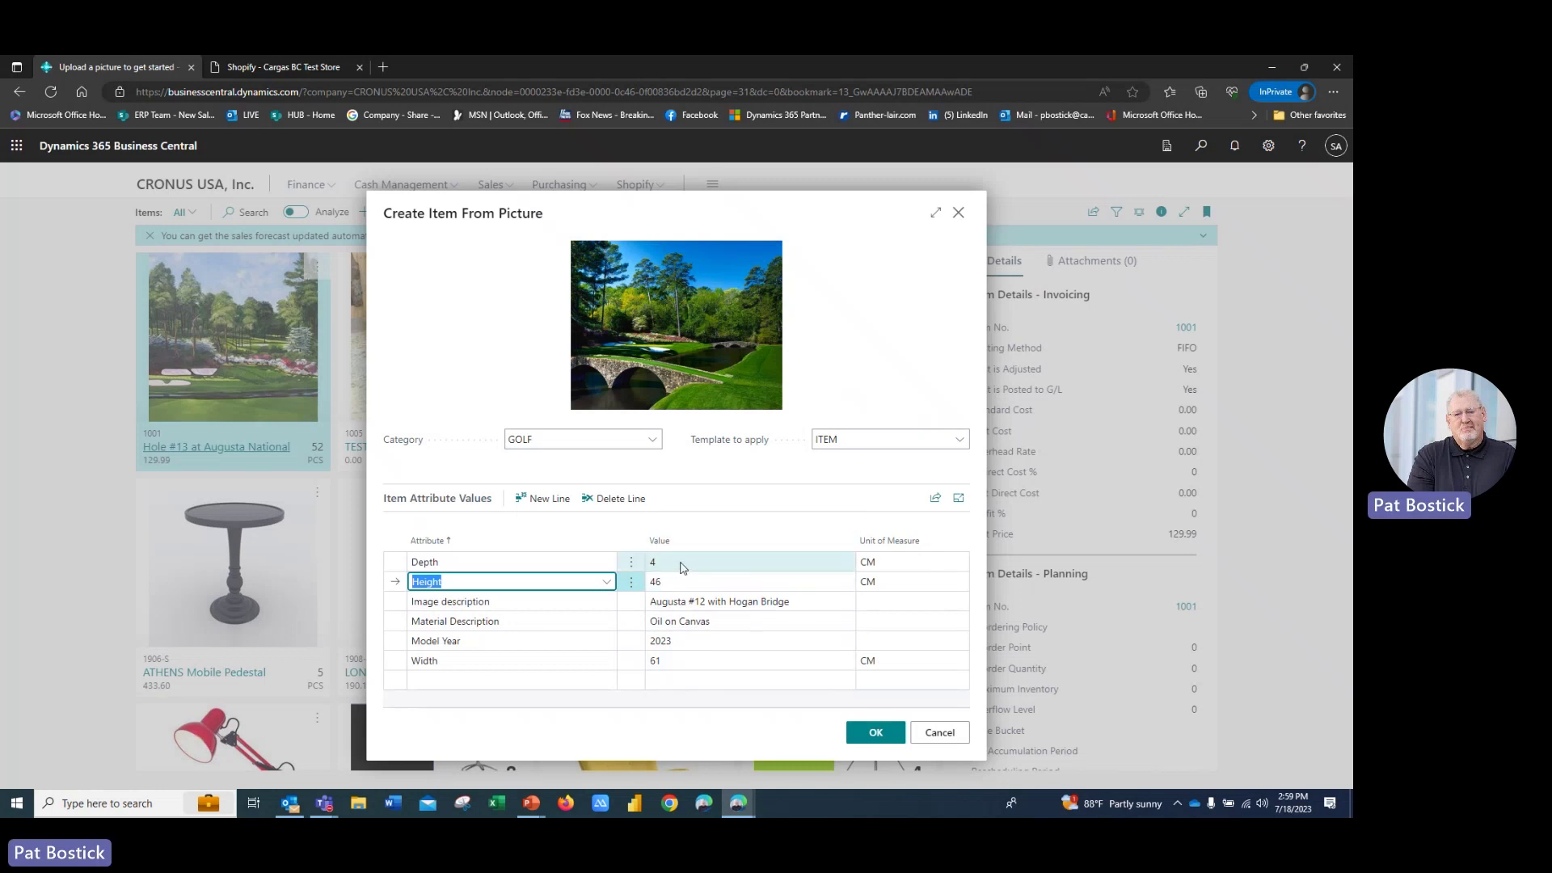
click(863, 732)
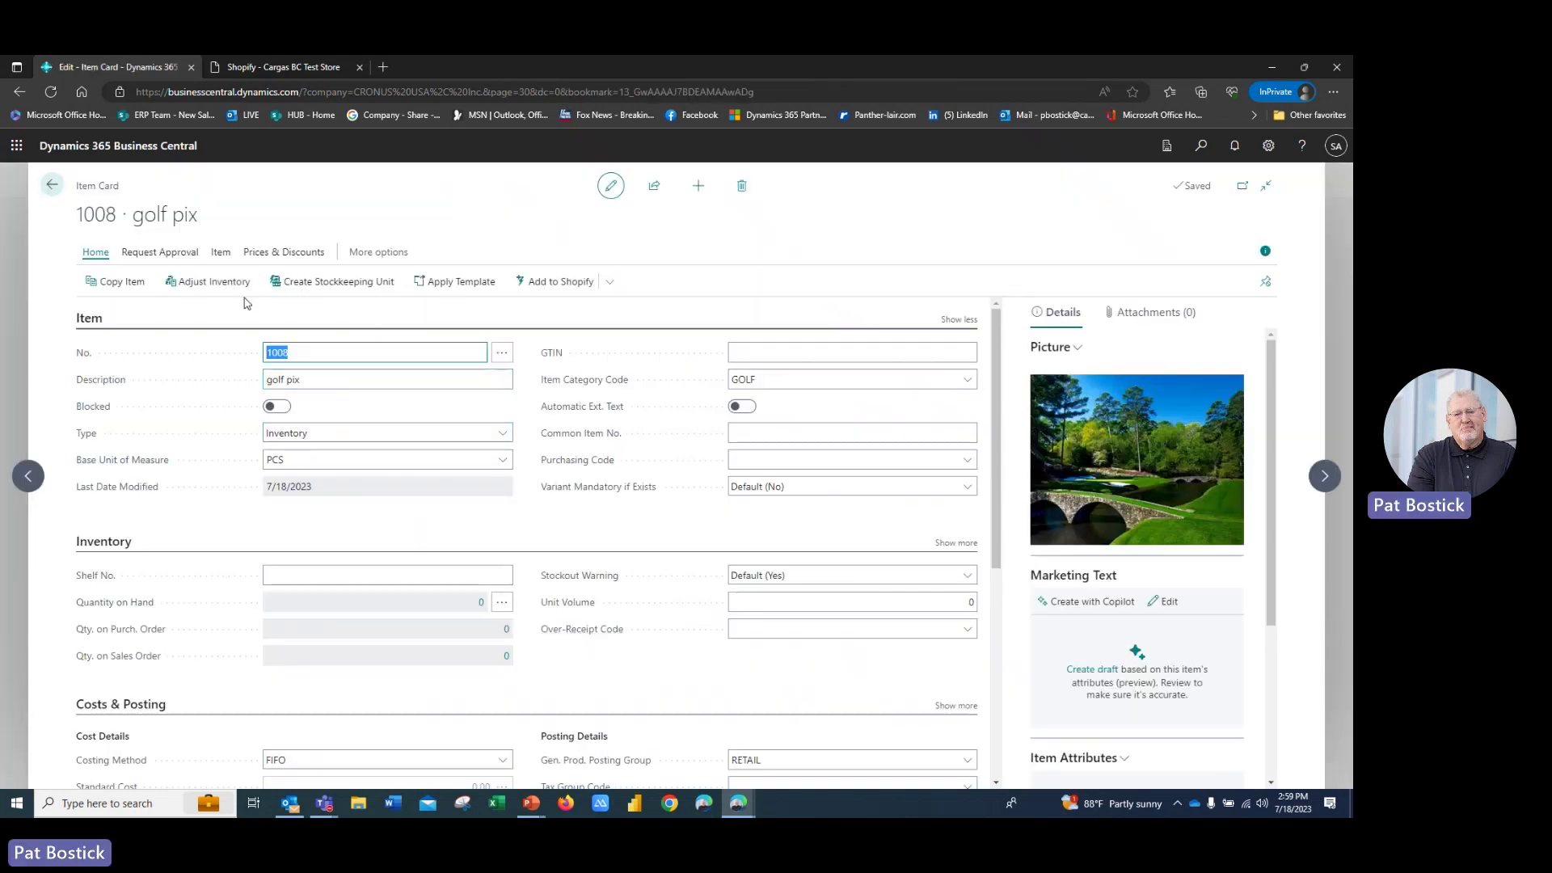
Change item 1008's description from 'golf pix' to 'Augusta #12 with Hogan Bridge'
click(309, 380)
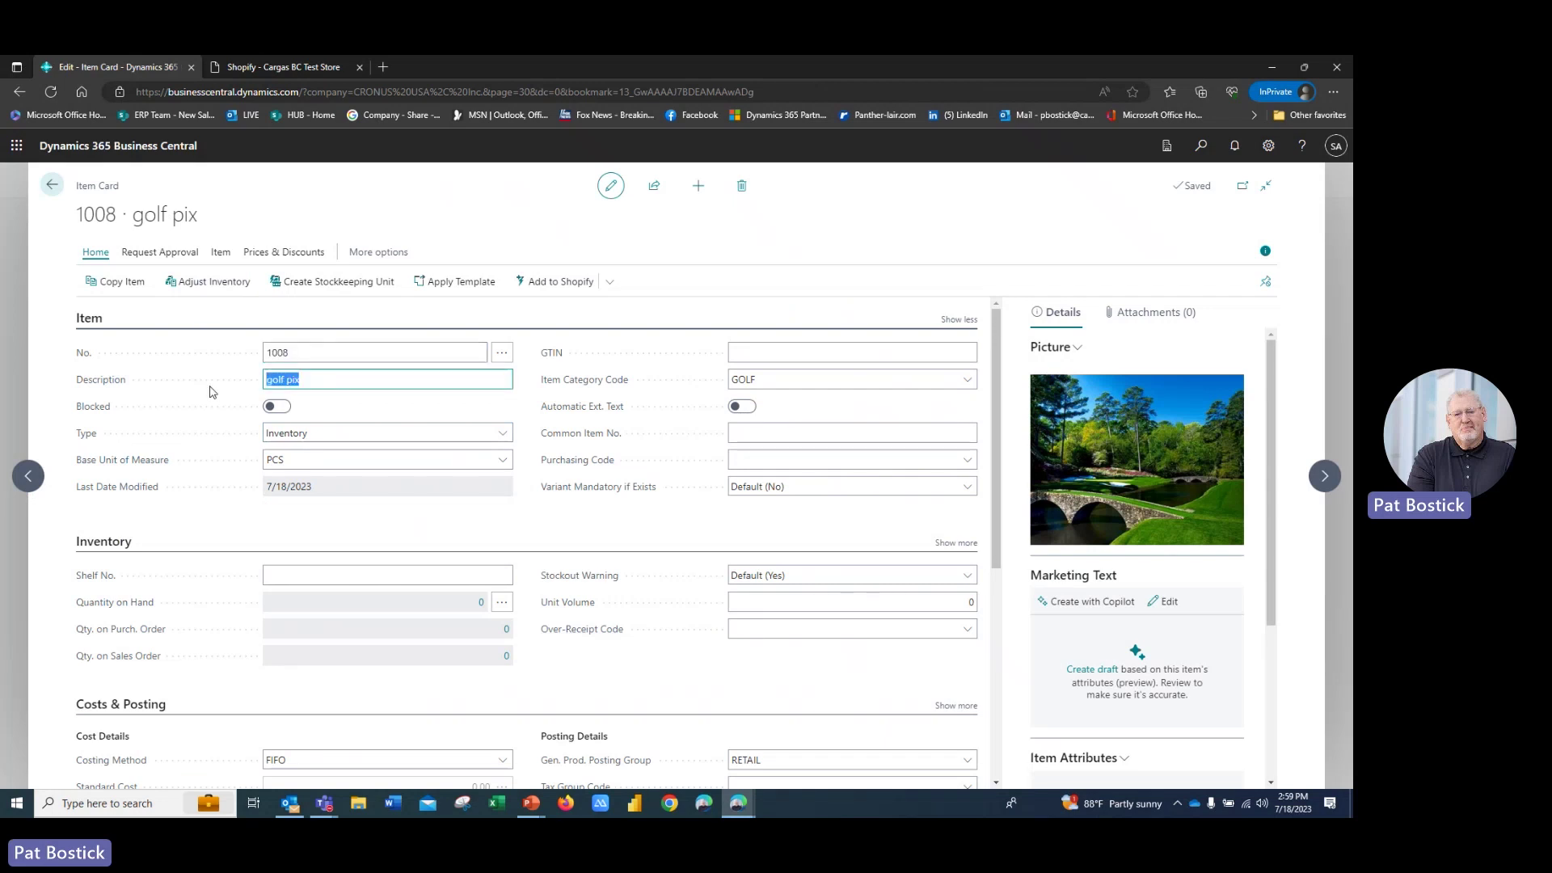
text(Augusta )
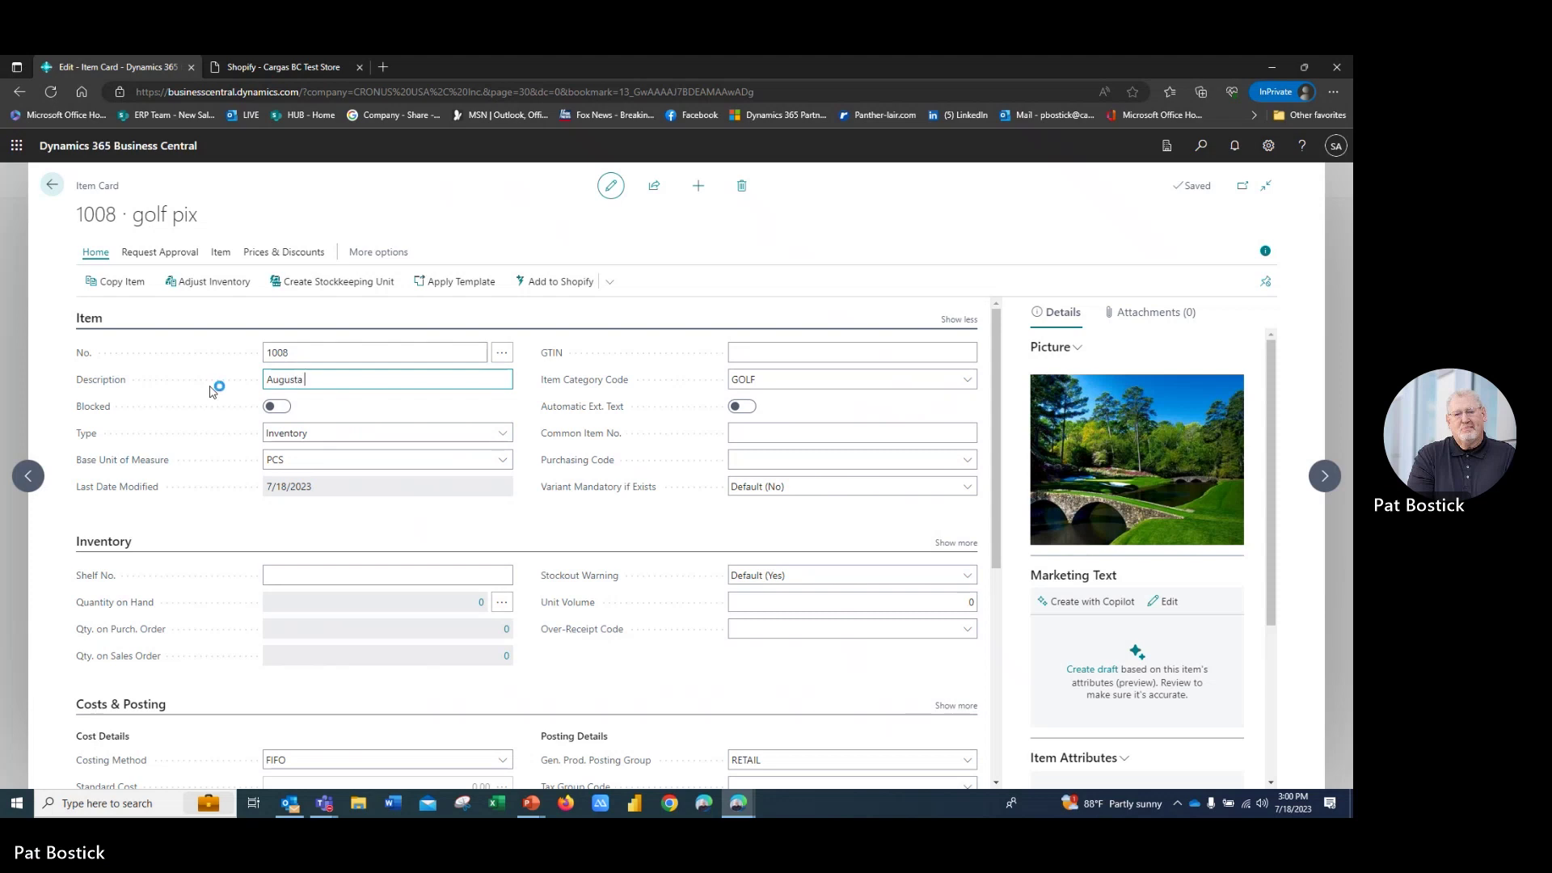
text(#)
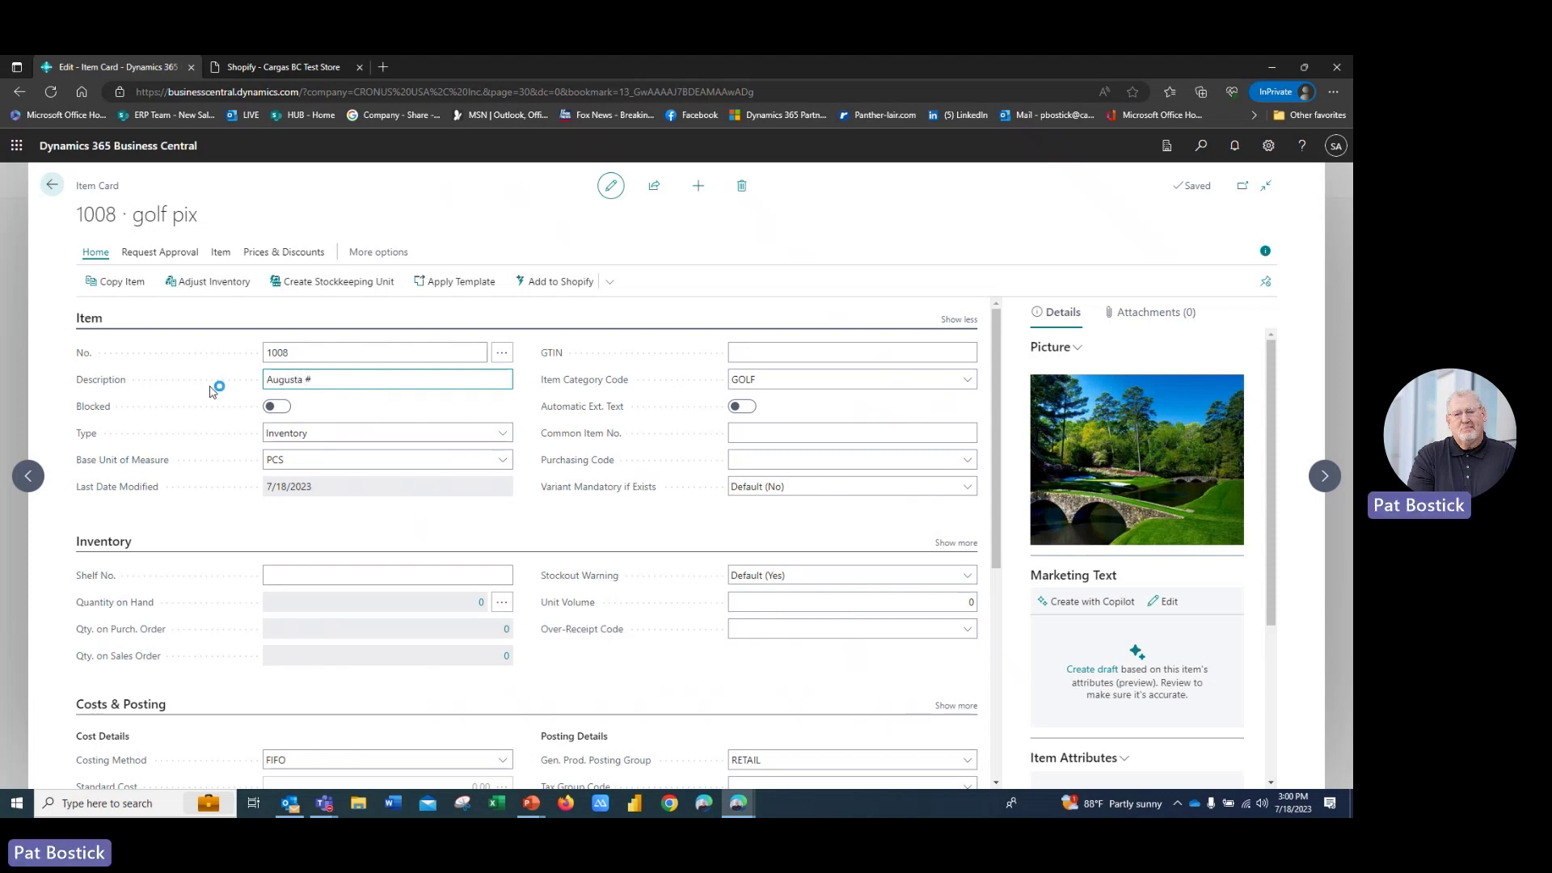
text(12 with)
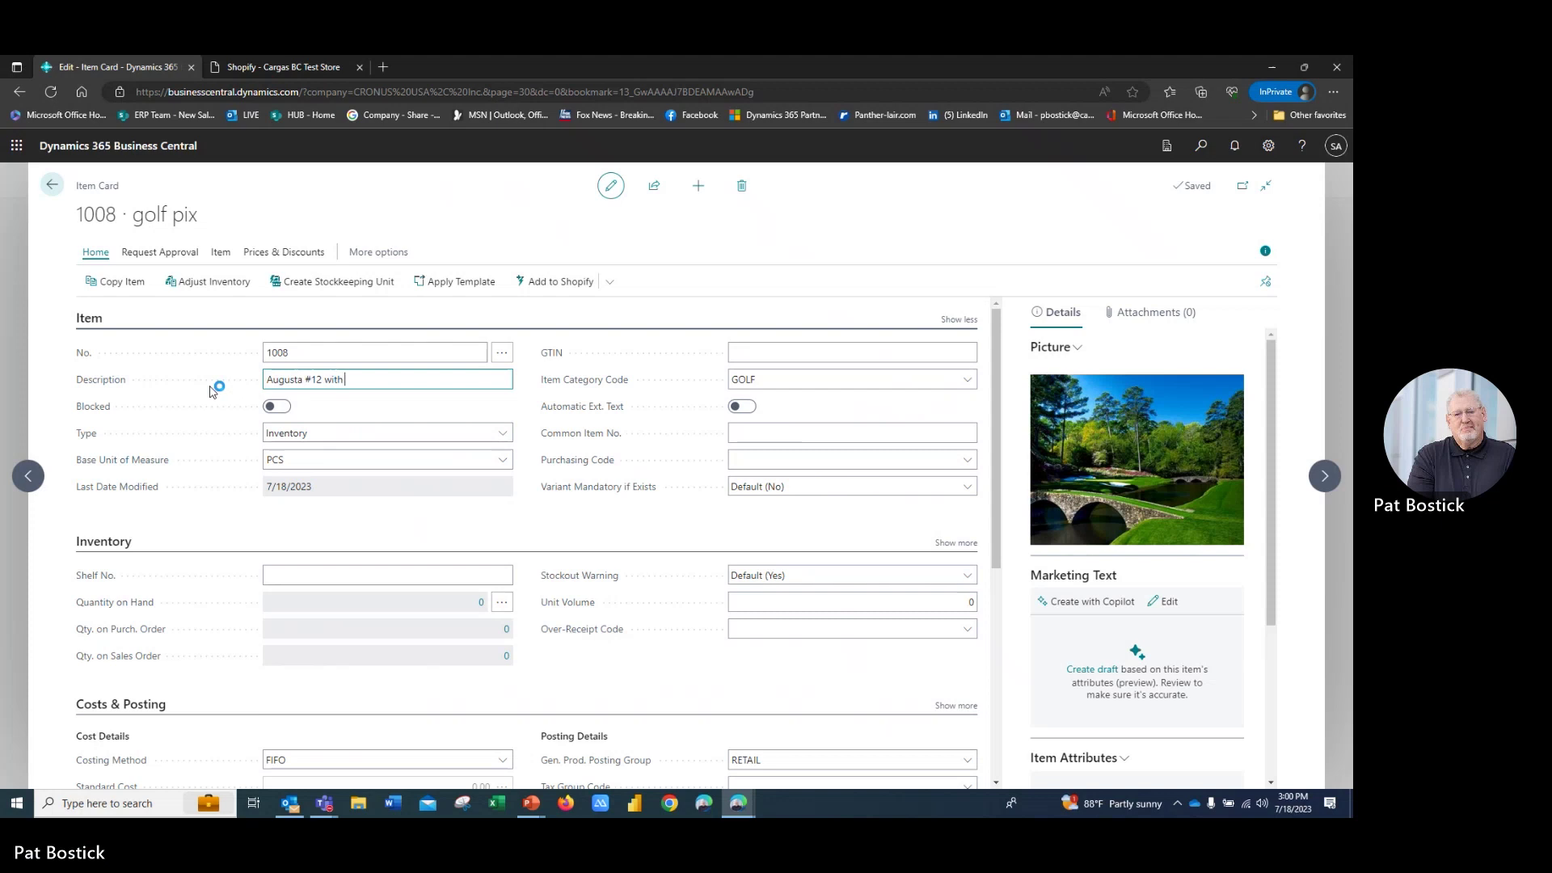
text( Hogan Bridge)
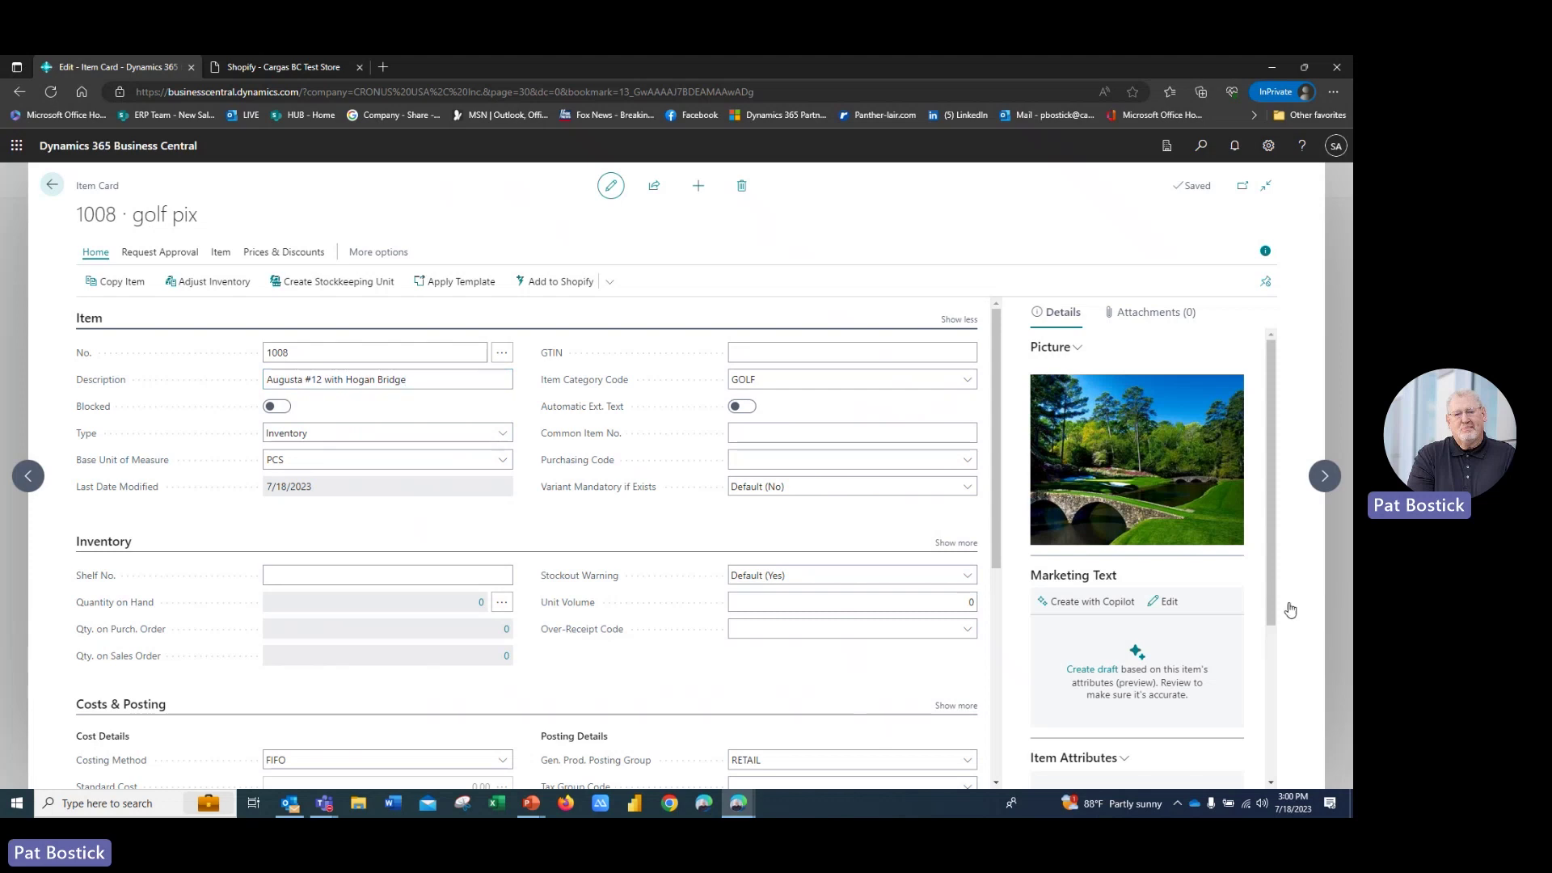
click(1083, 598)
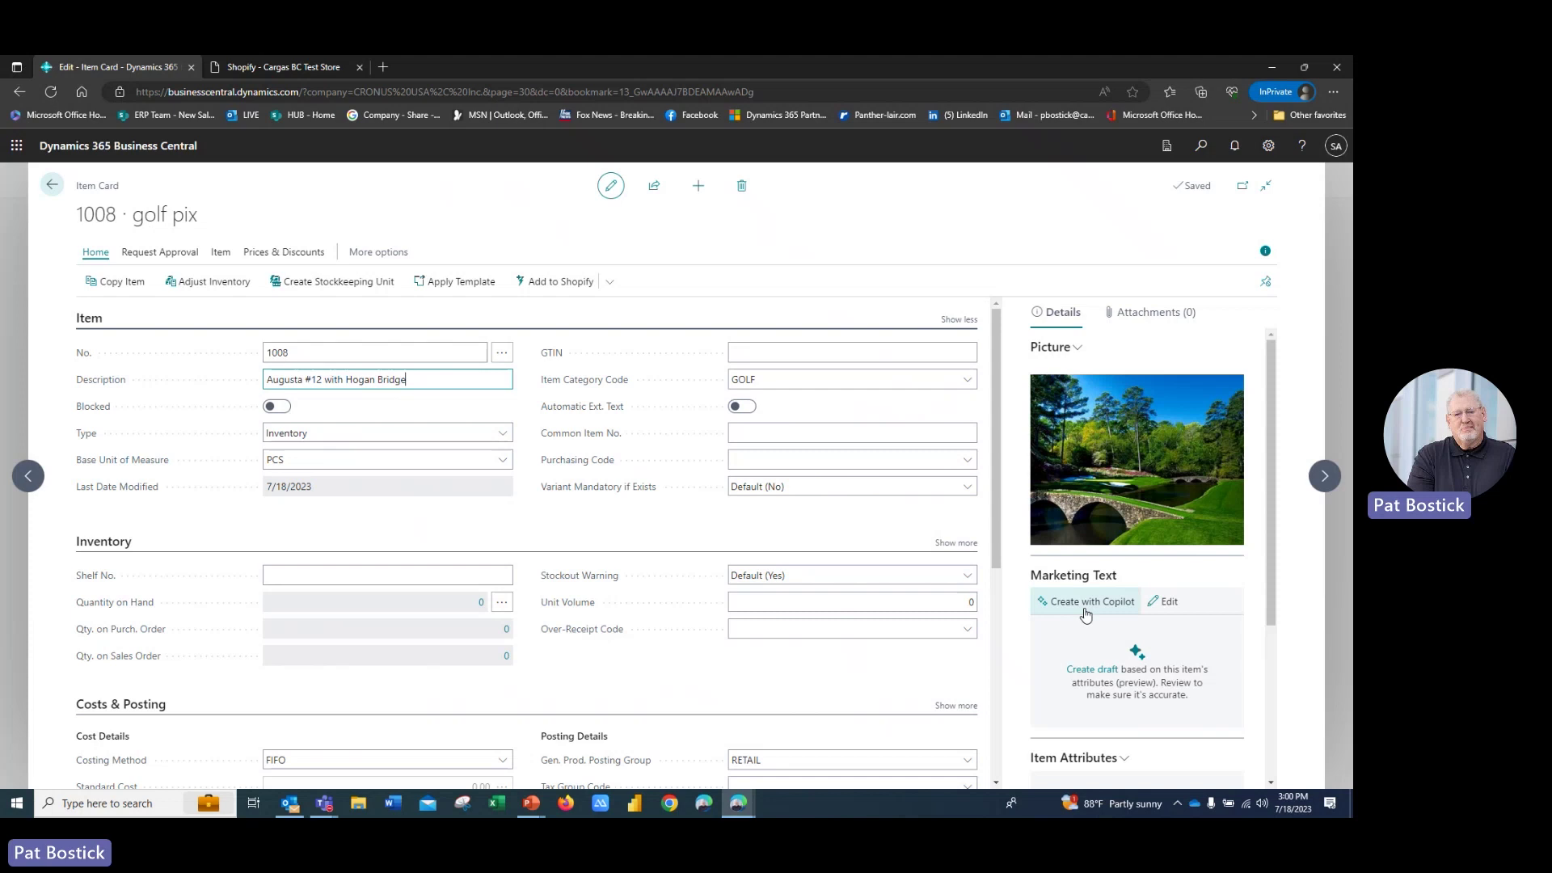
Have Copilot draft marketing text for item 1008 and open the draft for editing
click(1083, 608)
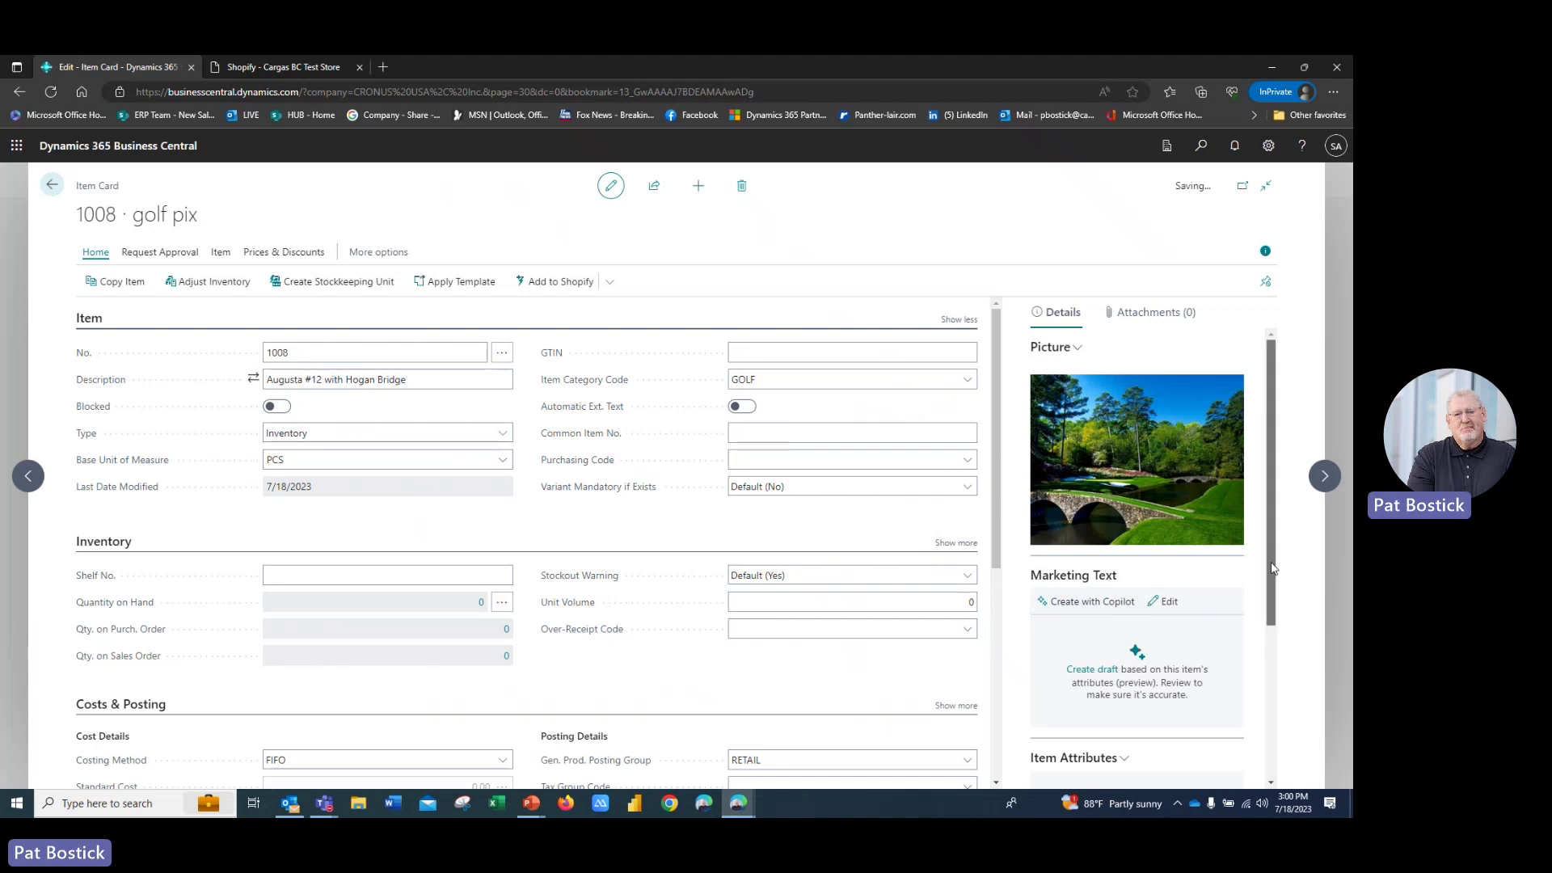
scroll(1249, 630, down, 3)
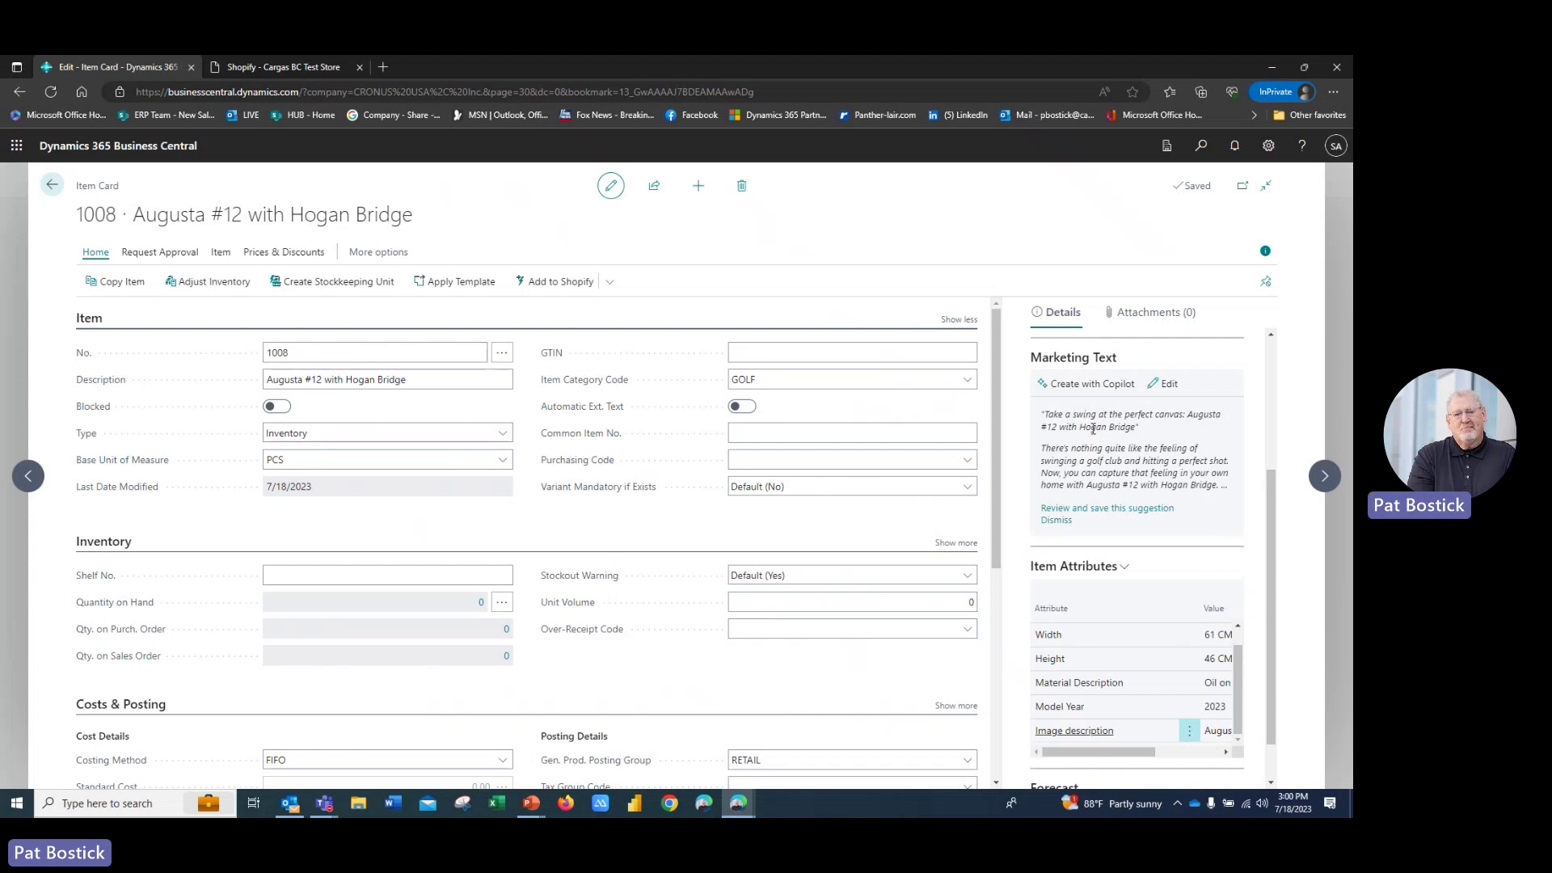
click(1169, 384)
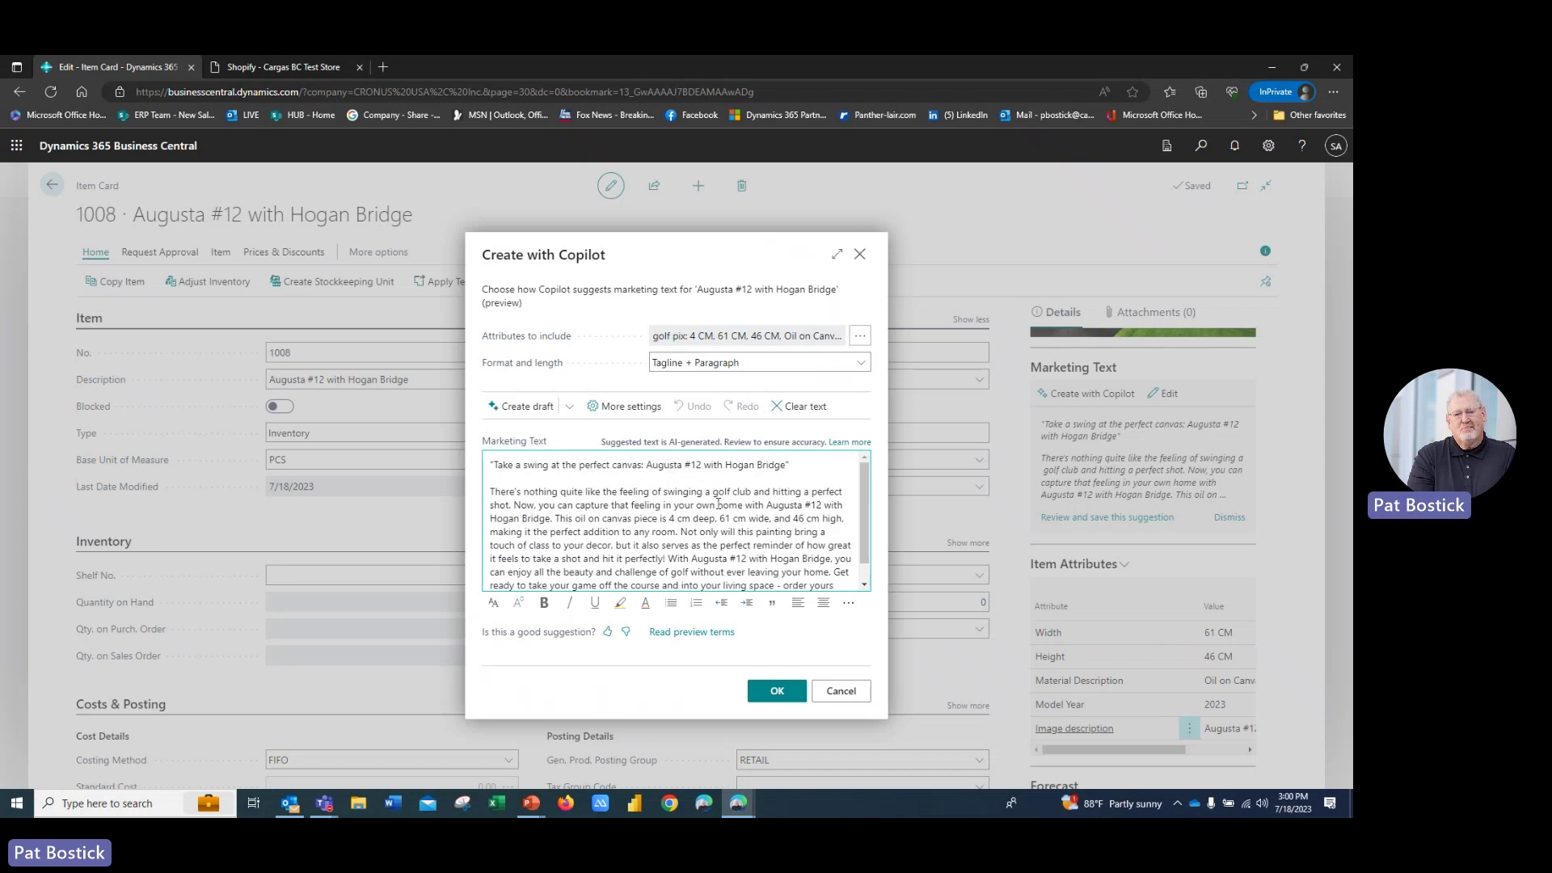
scroll(646, 502, down, 1)
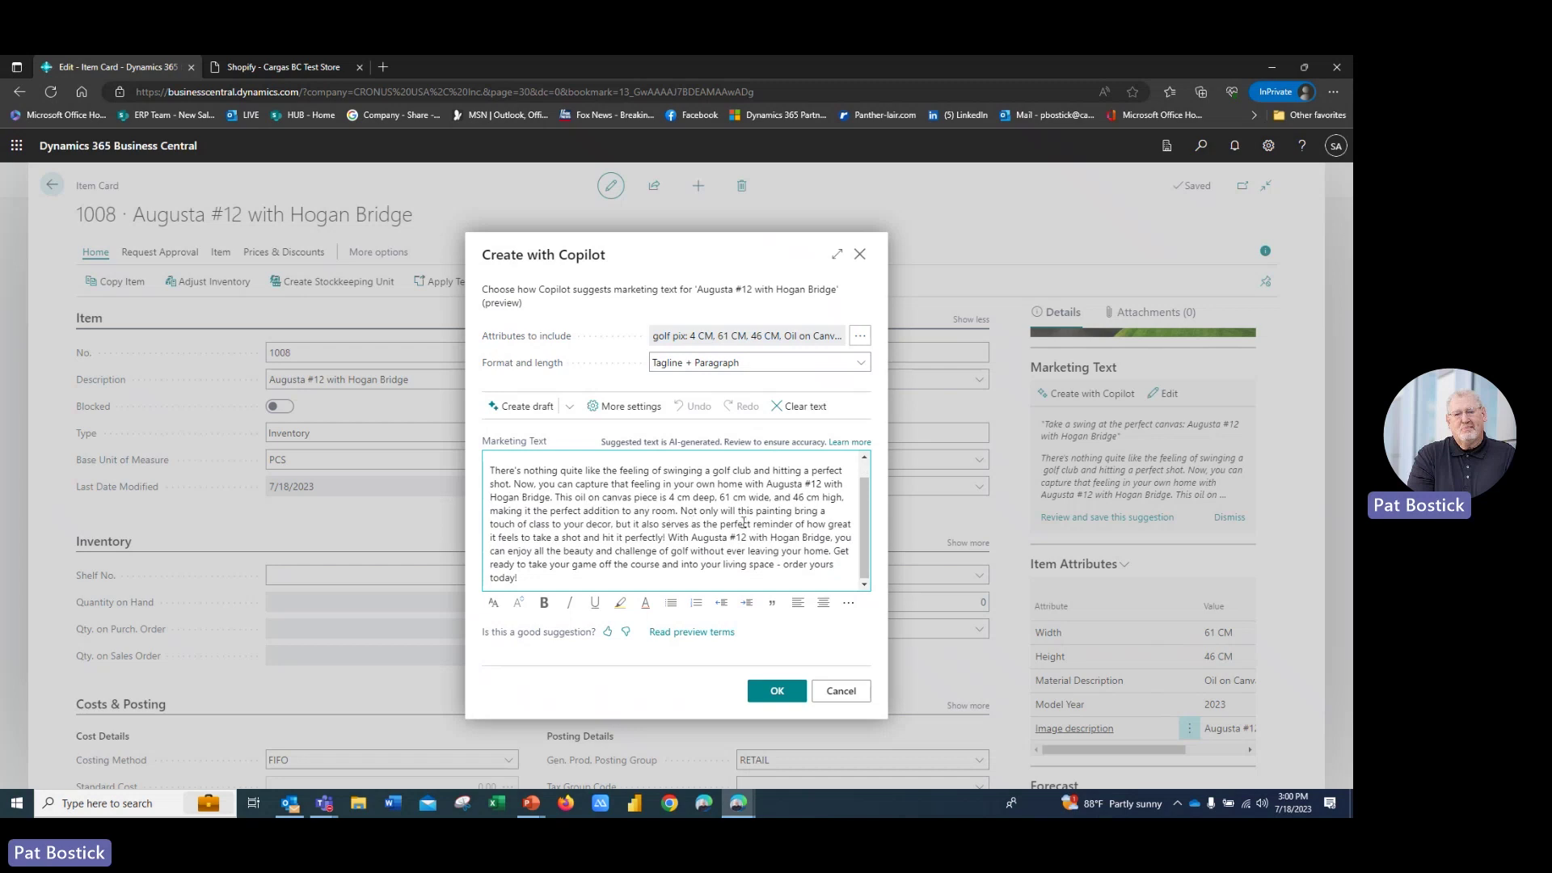
scroll(743, 523, up, 1)
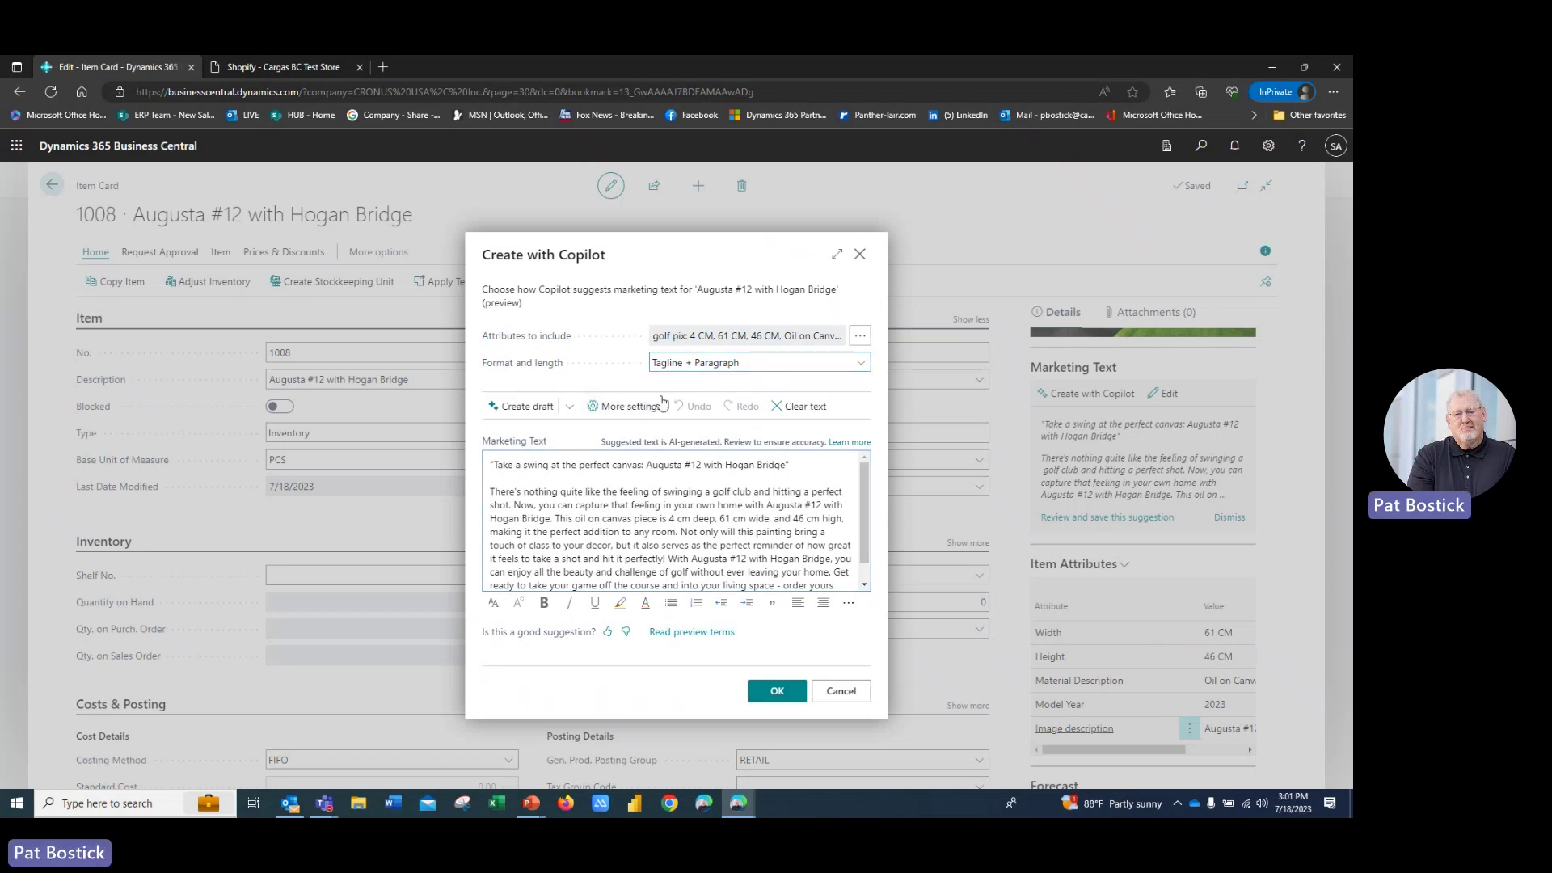
Correct the spelling 'decor' to 'décor' in the marketing text
click(609, 505)
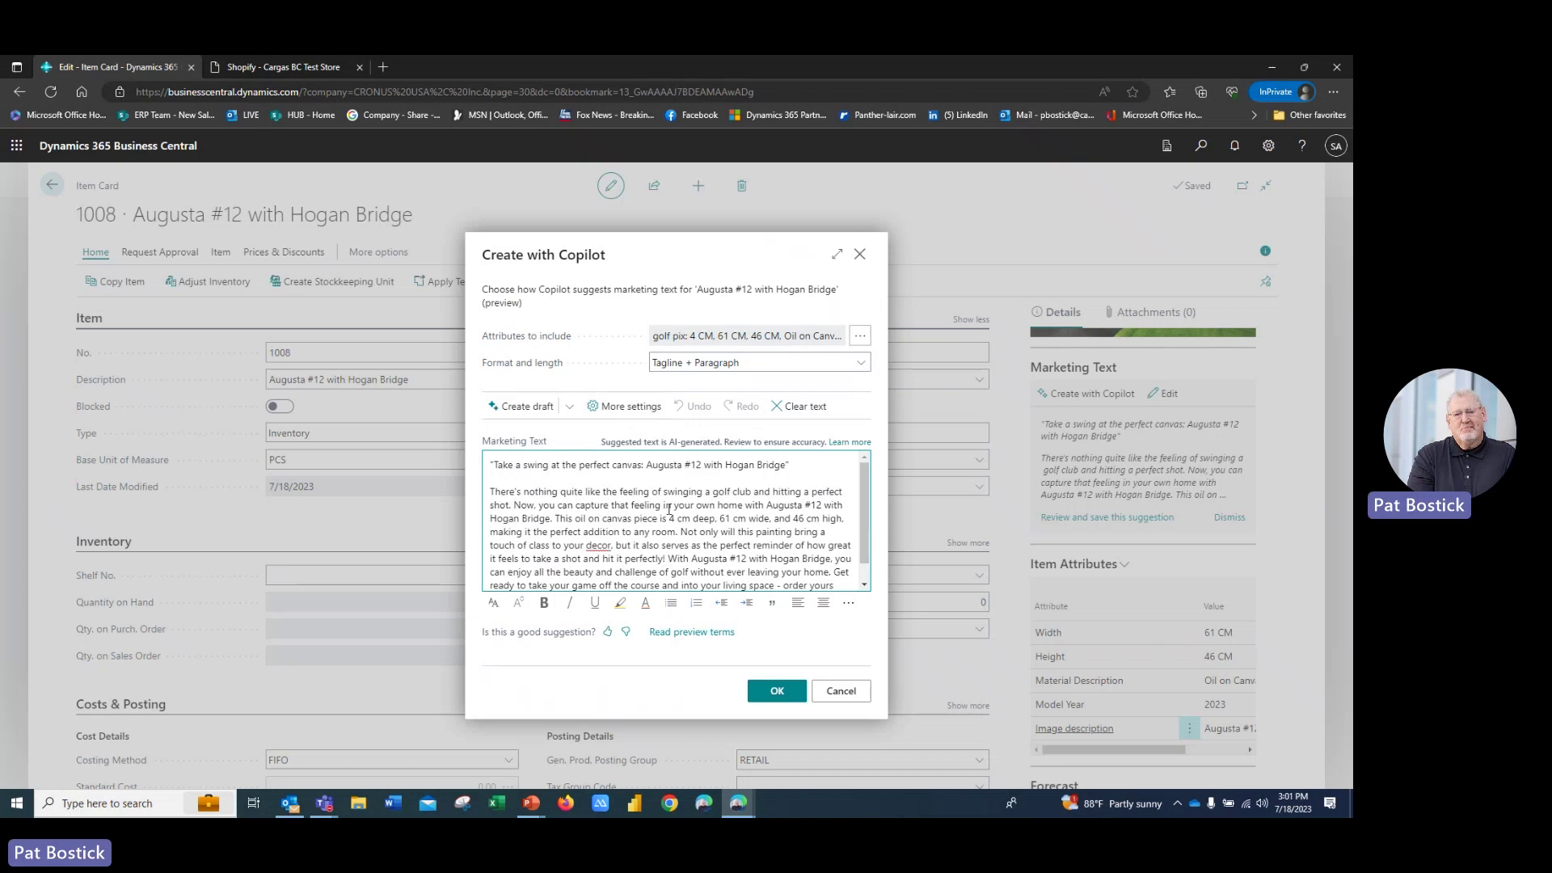
right_click(603, 545)
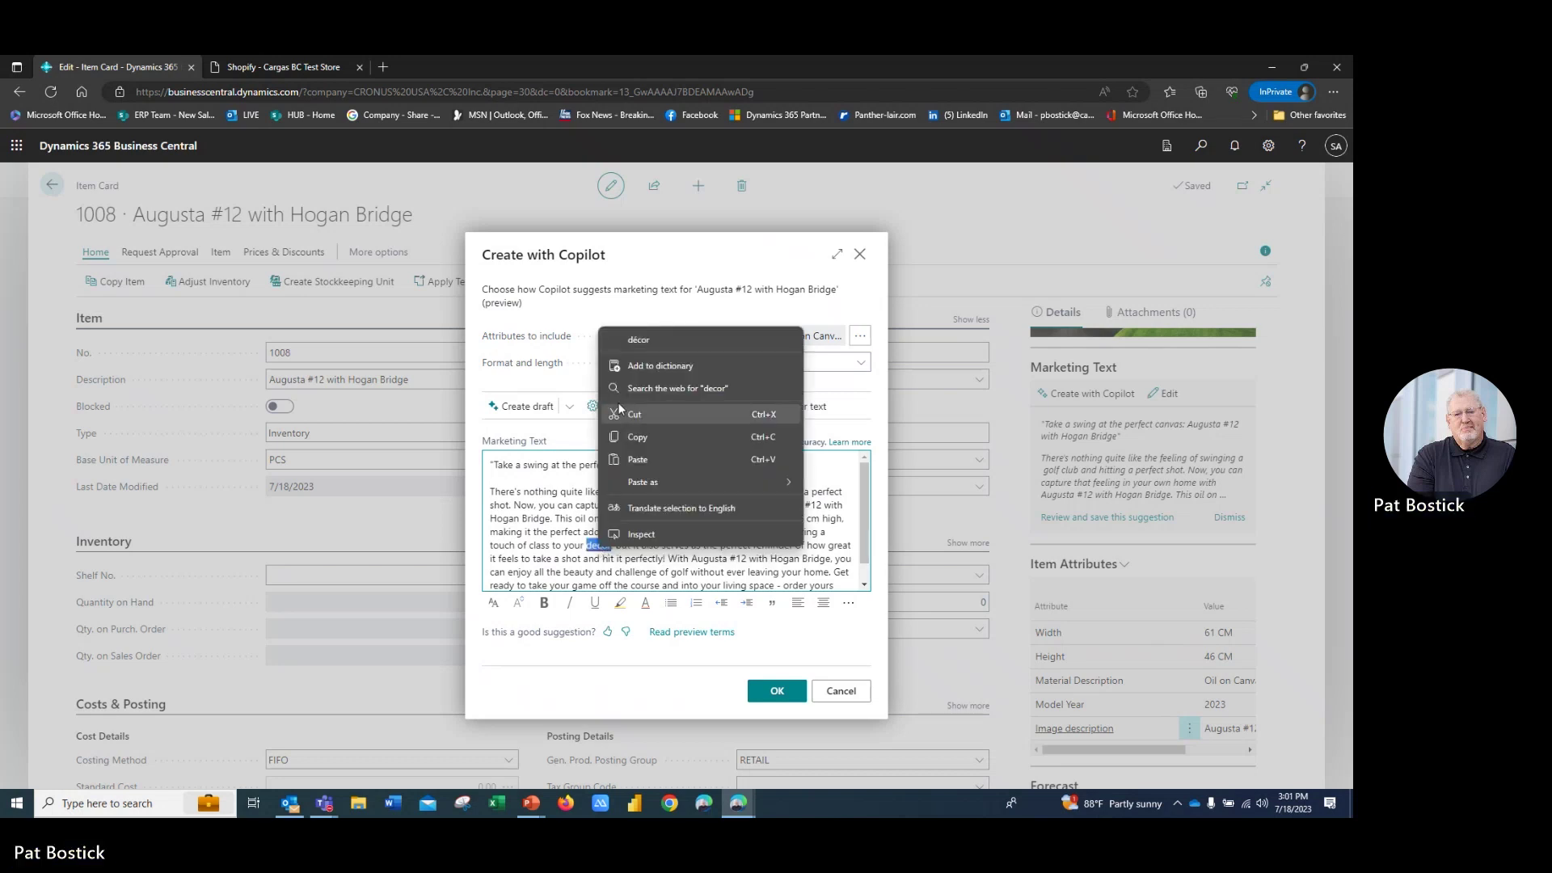
click(637, 340)
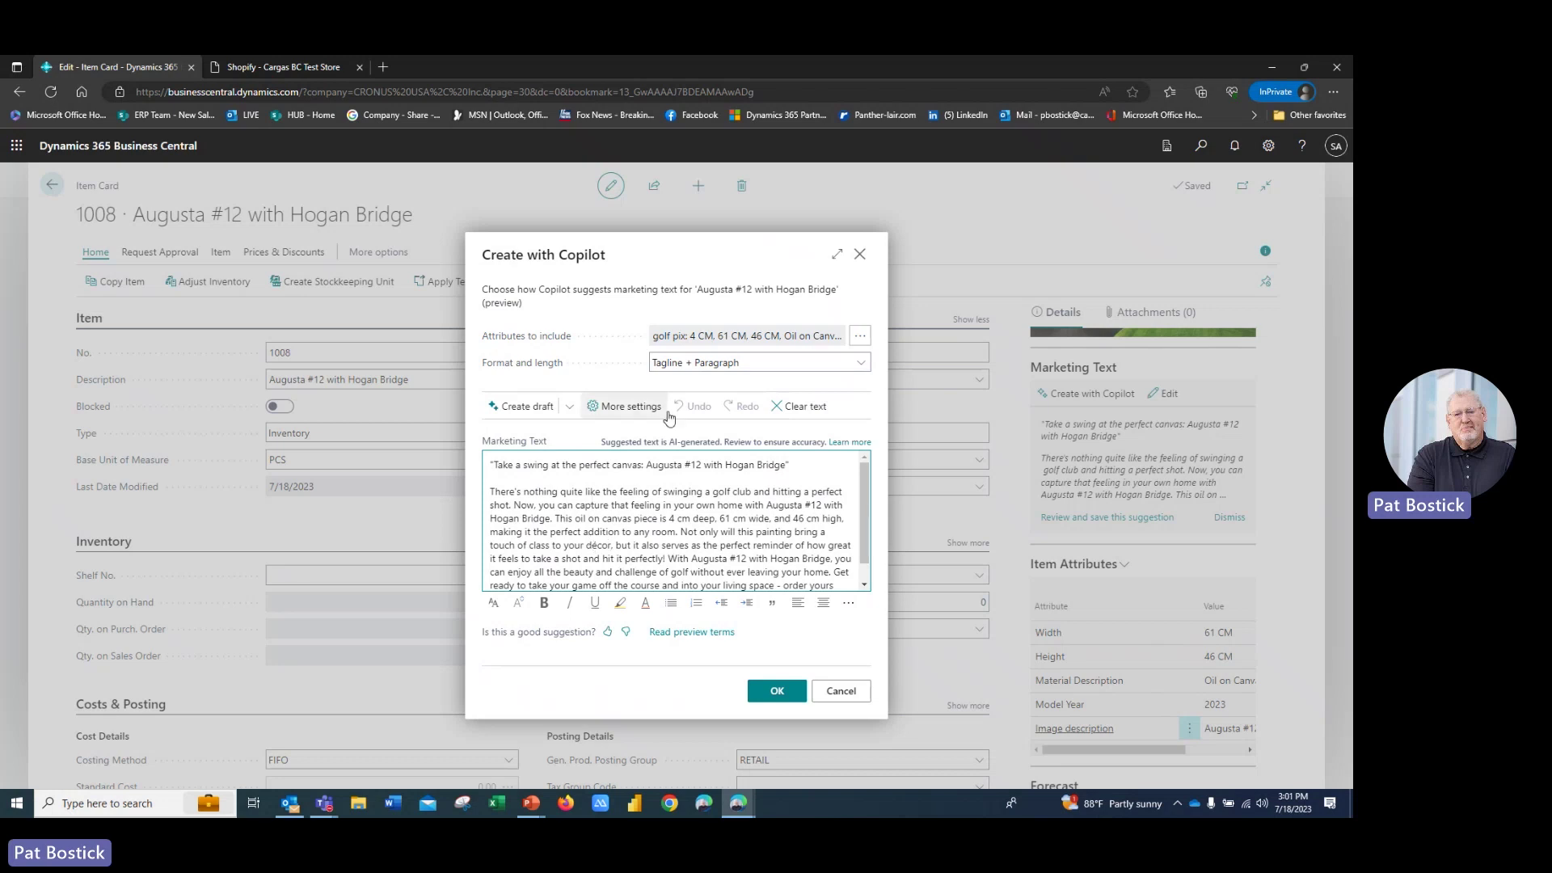
Redraft the marketing text with Creative tone emphasizing Elegance and accept it for the item
click(626, 409)
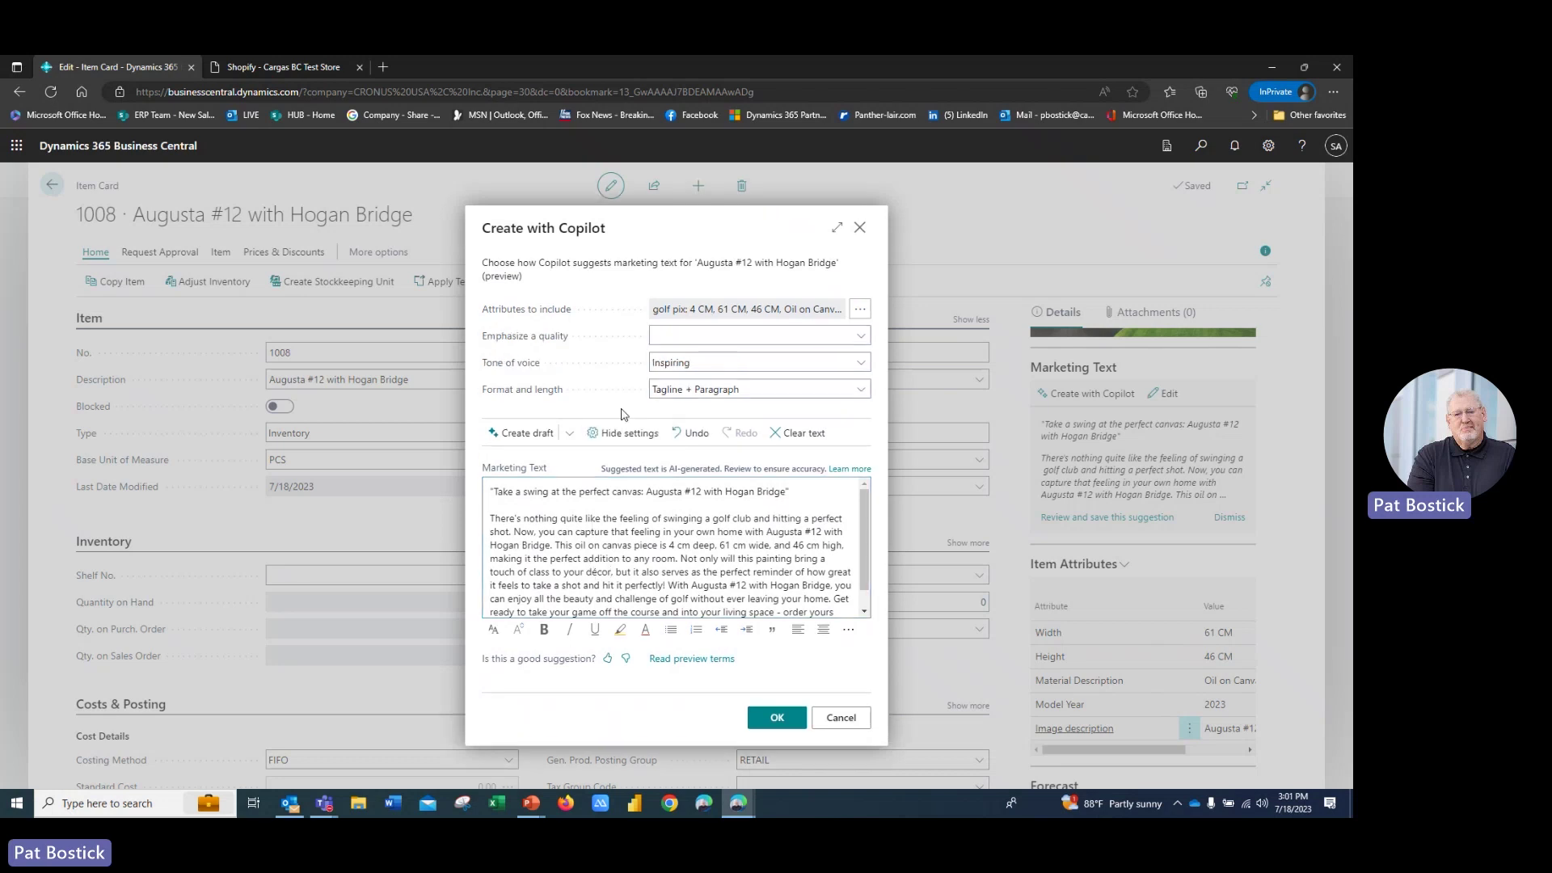
click(862, 366)
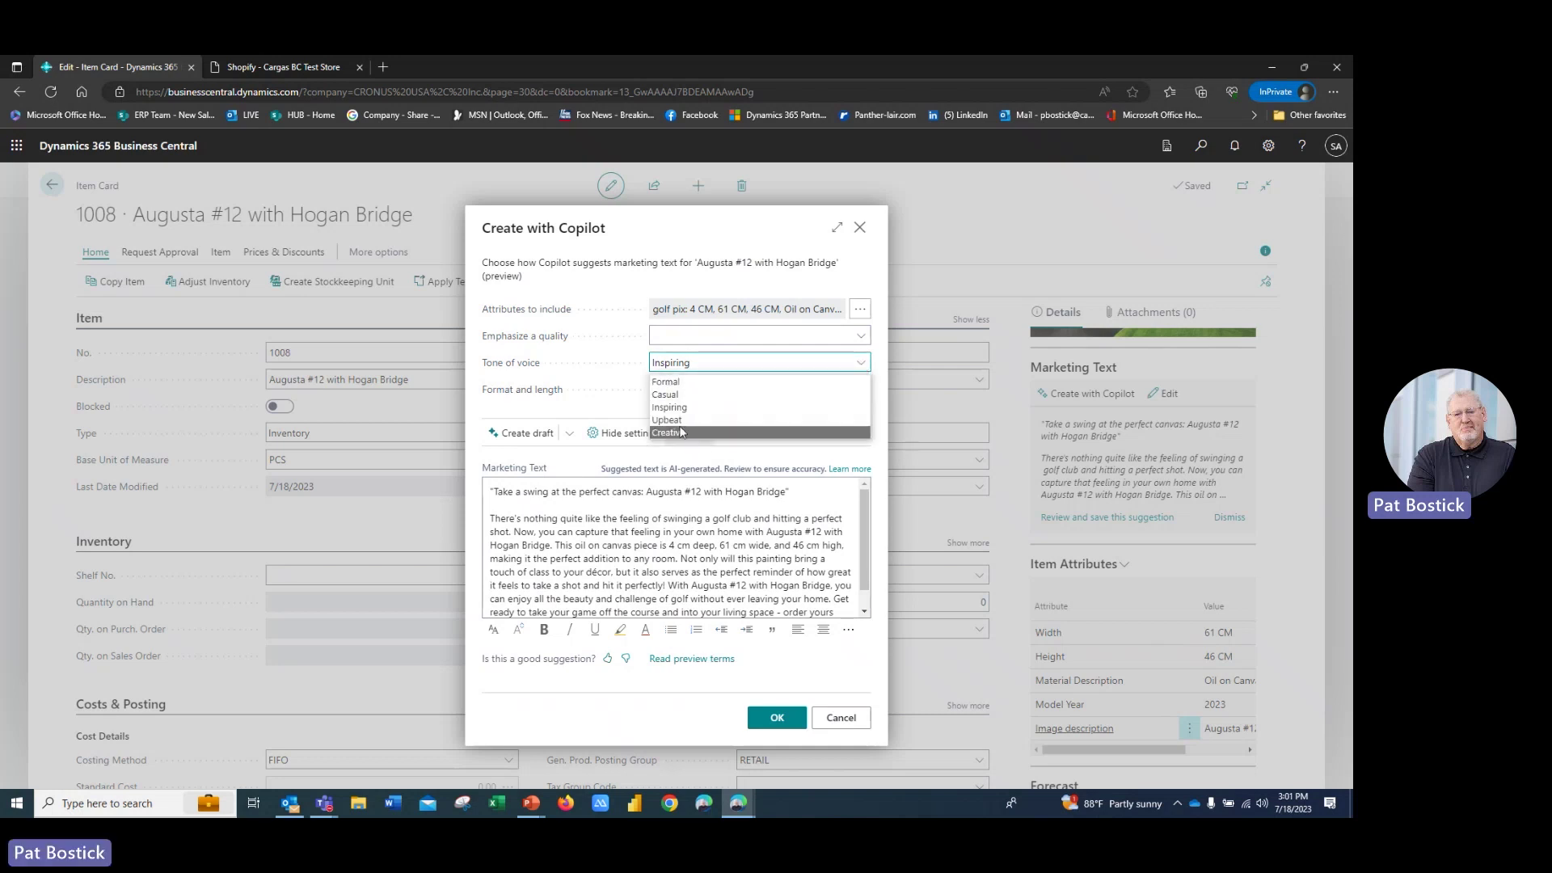
click(669, 433)
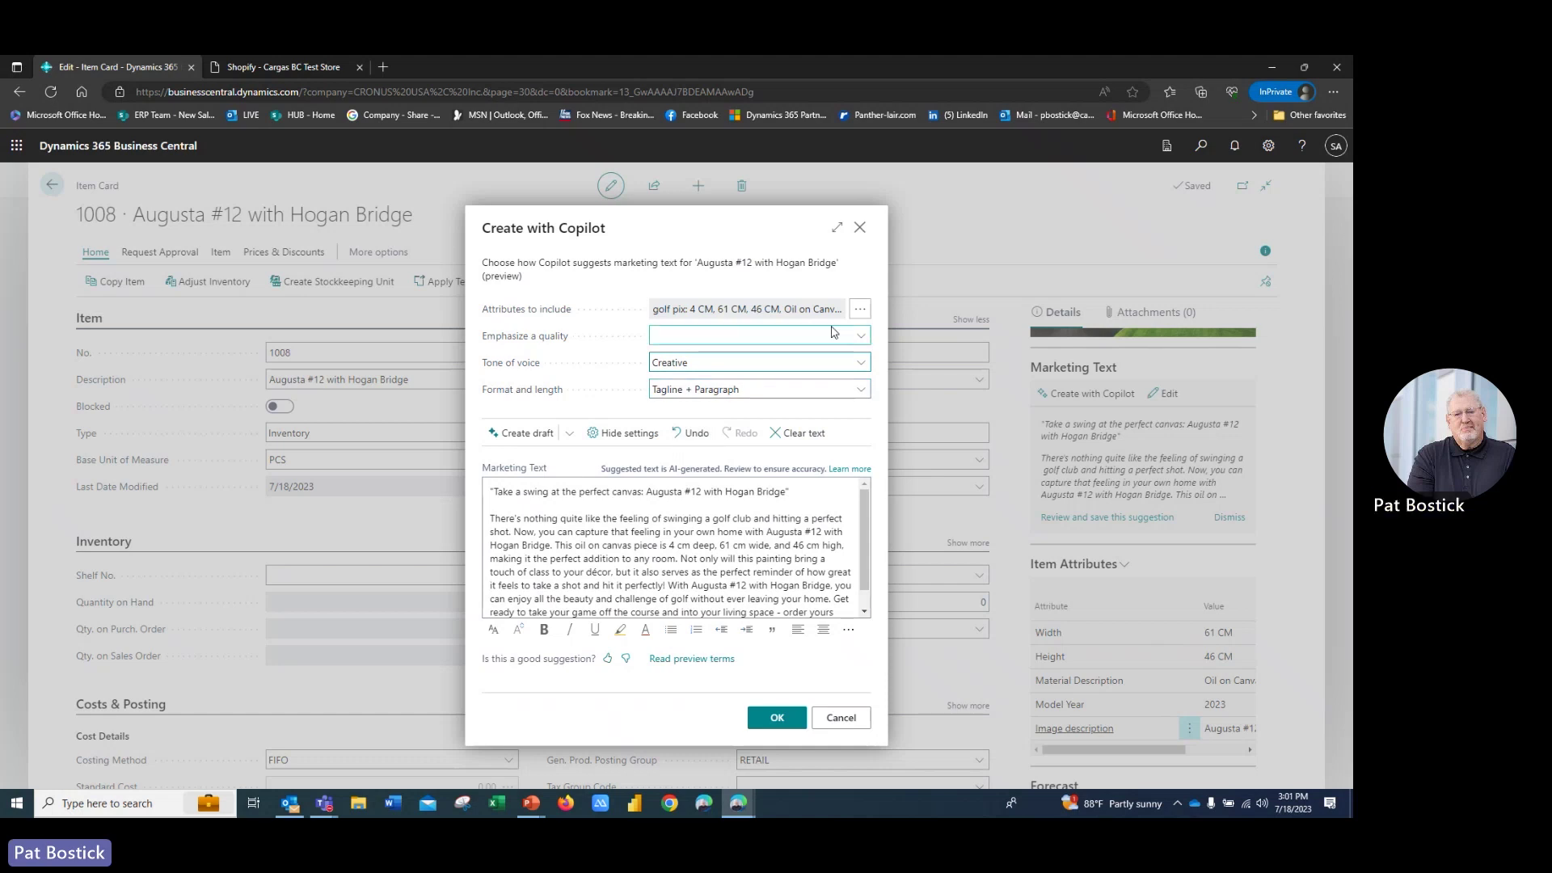
click(852, 338)
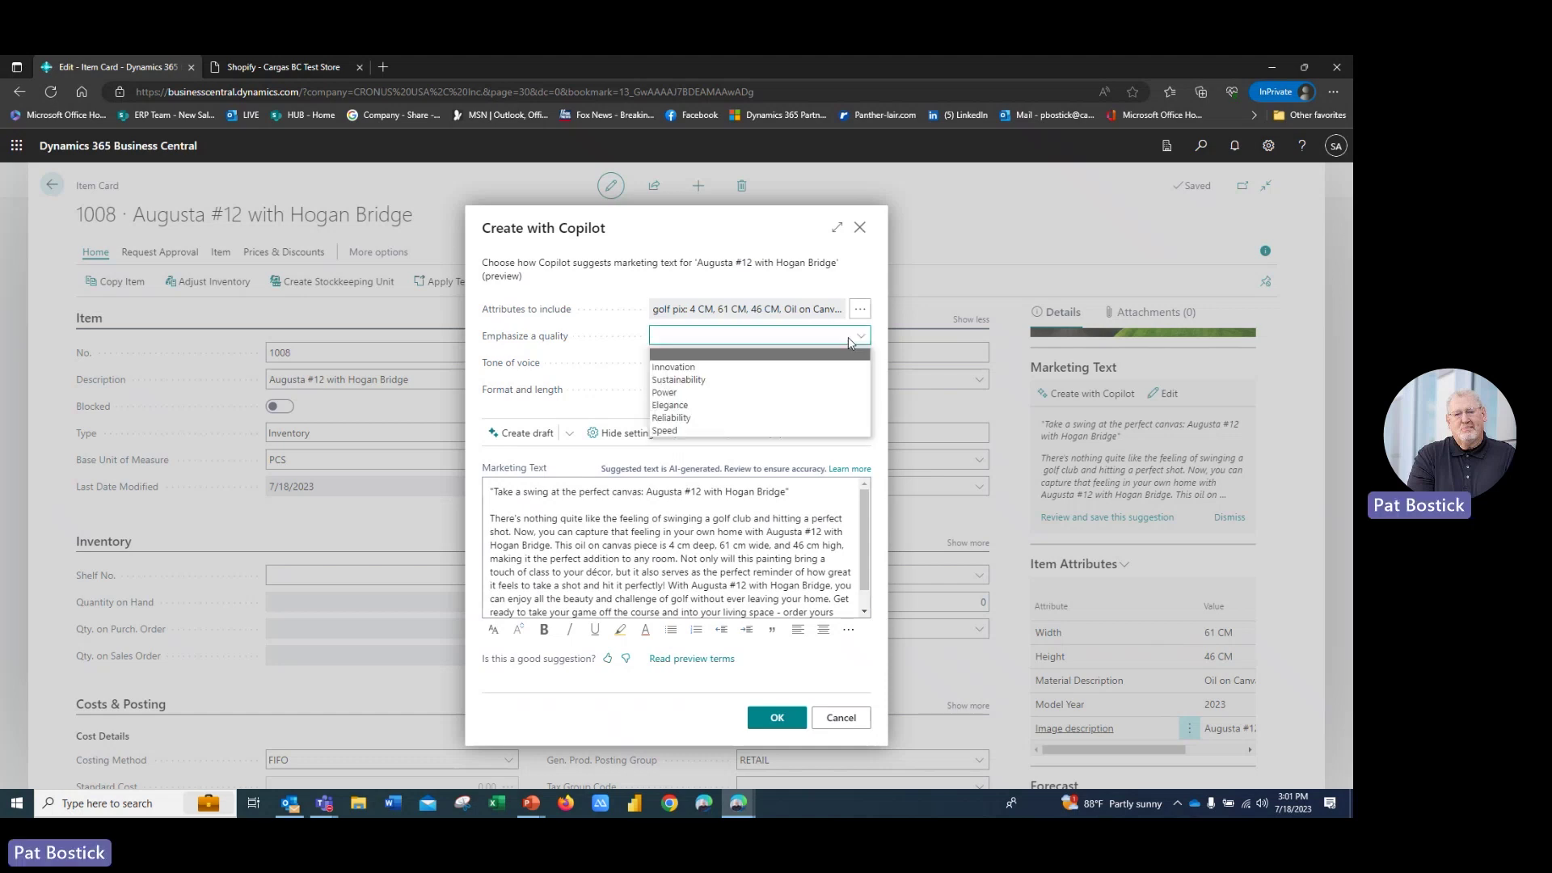
click(676, 407)
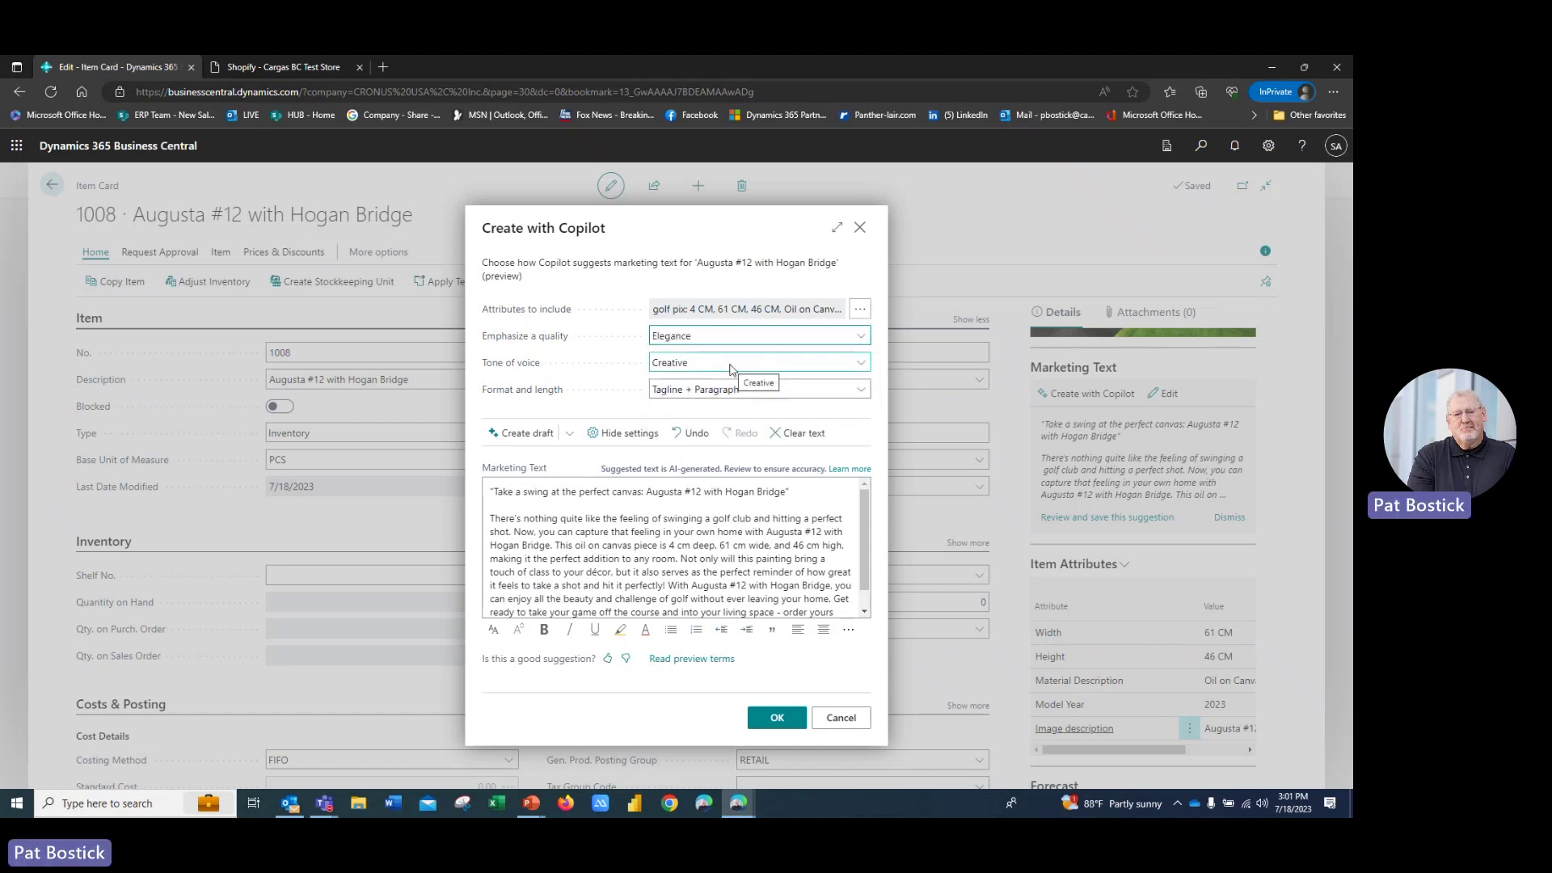
click(527, 435)
click(527, 434)
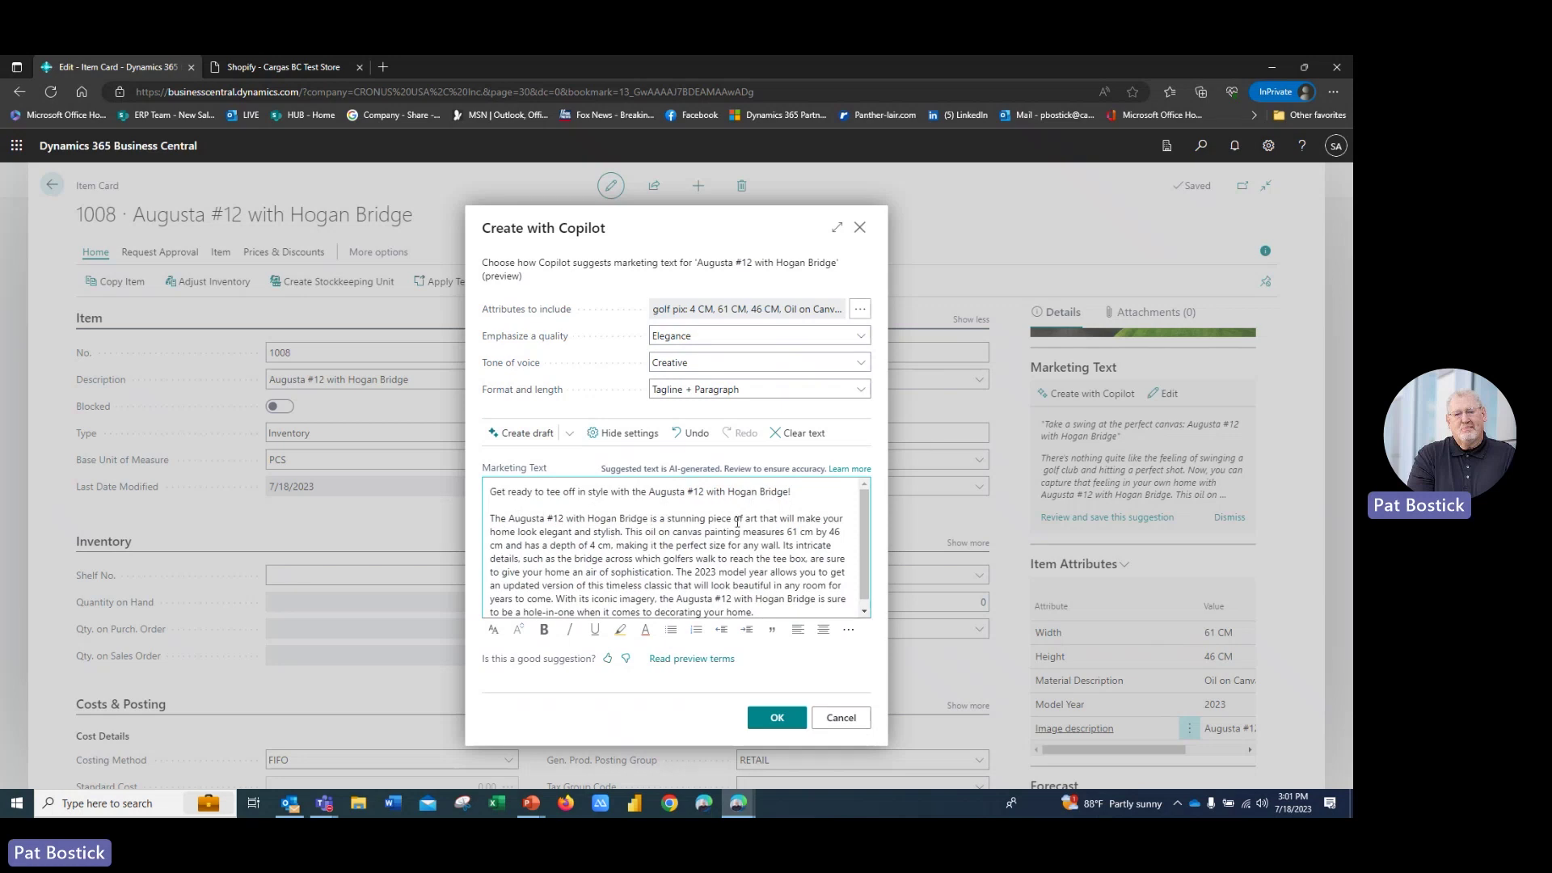
click(774, 720)
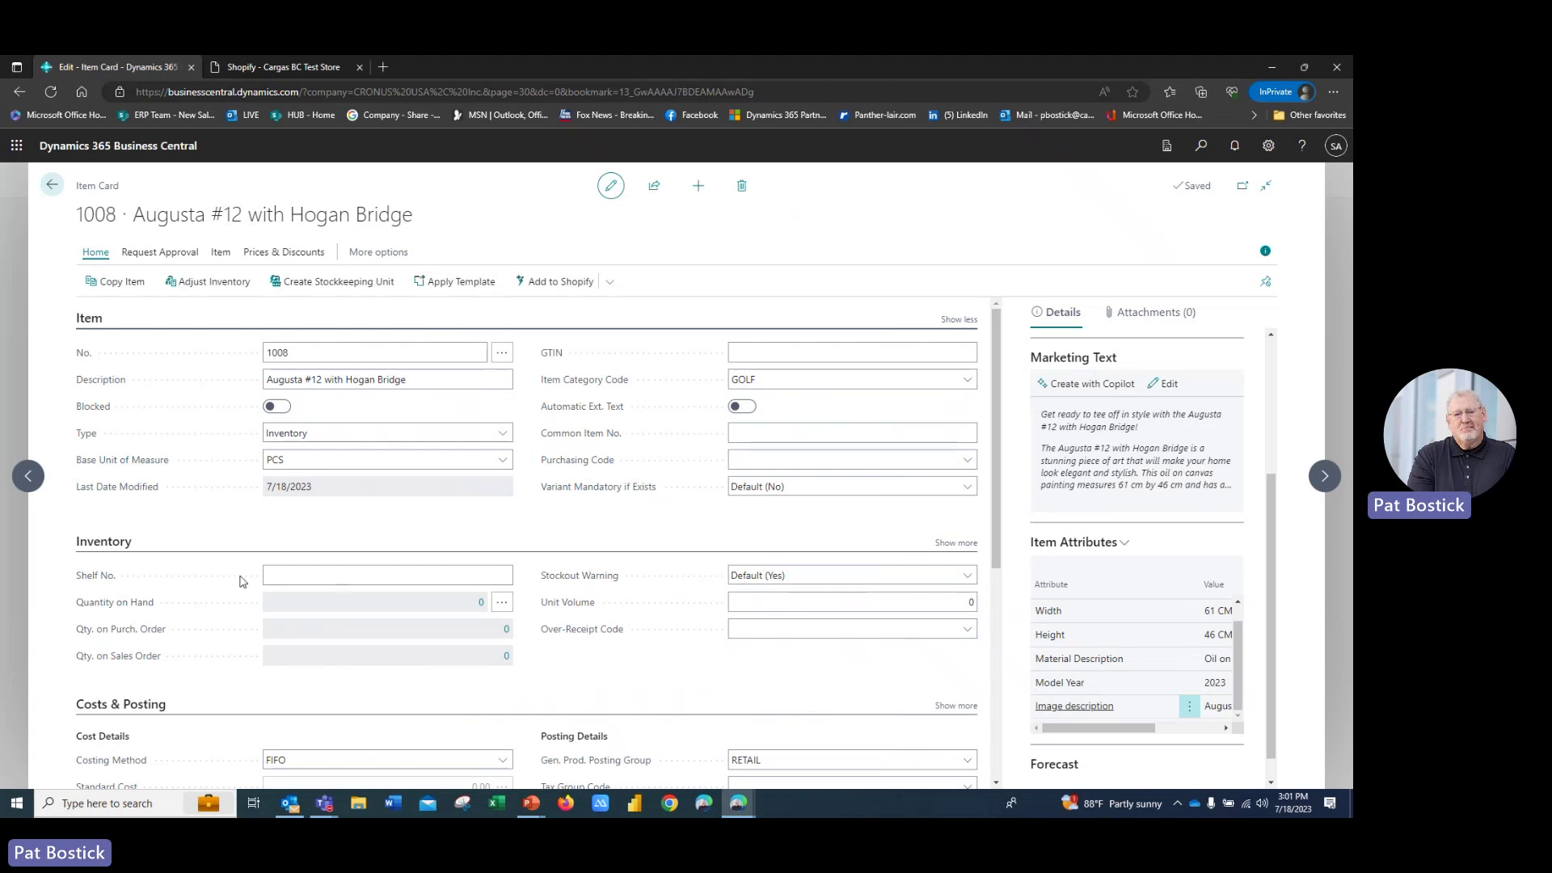
Set the item's unit price to 100 under Prices & Sales
scroll(309, 646, down, 3)
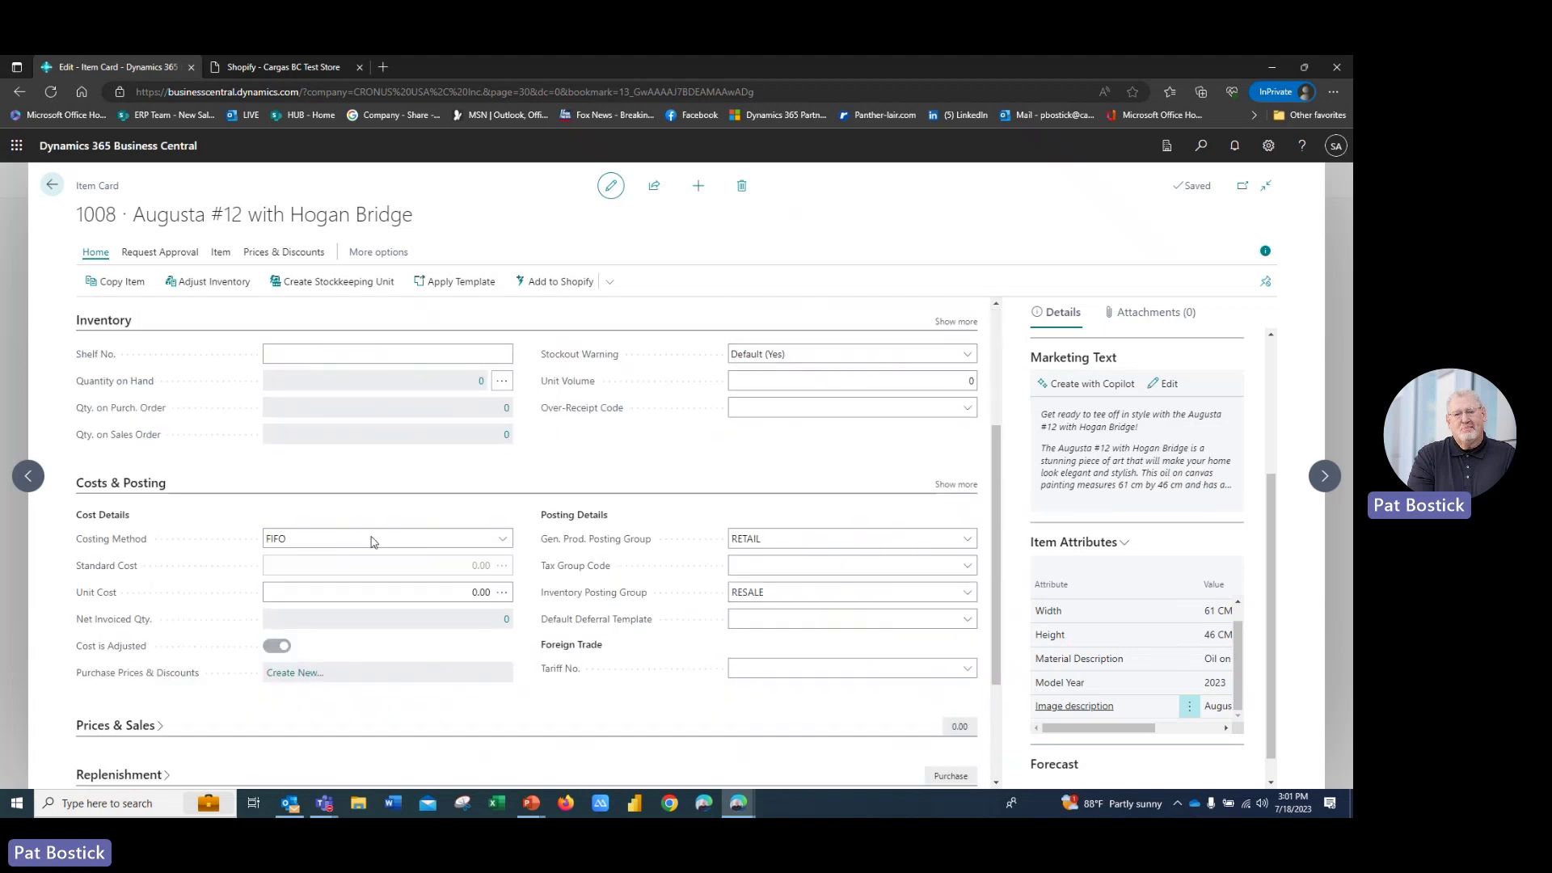
scroll(350, 532, down, 2)
click(170, 550)
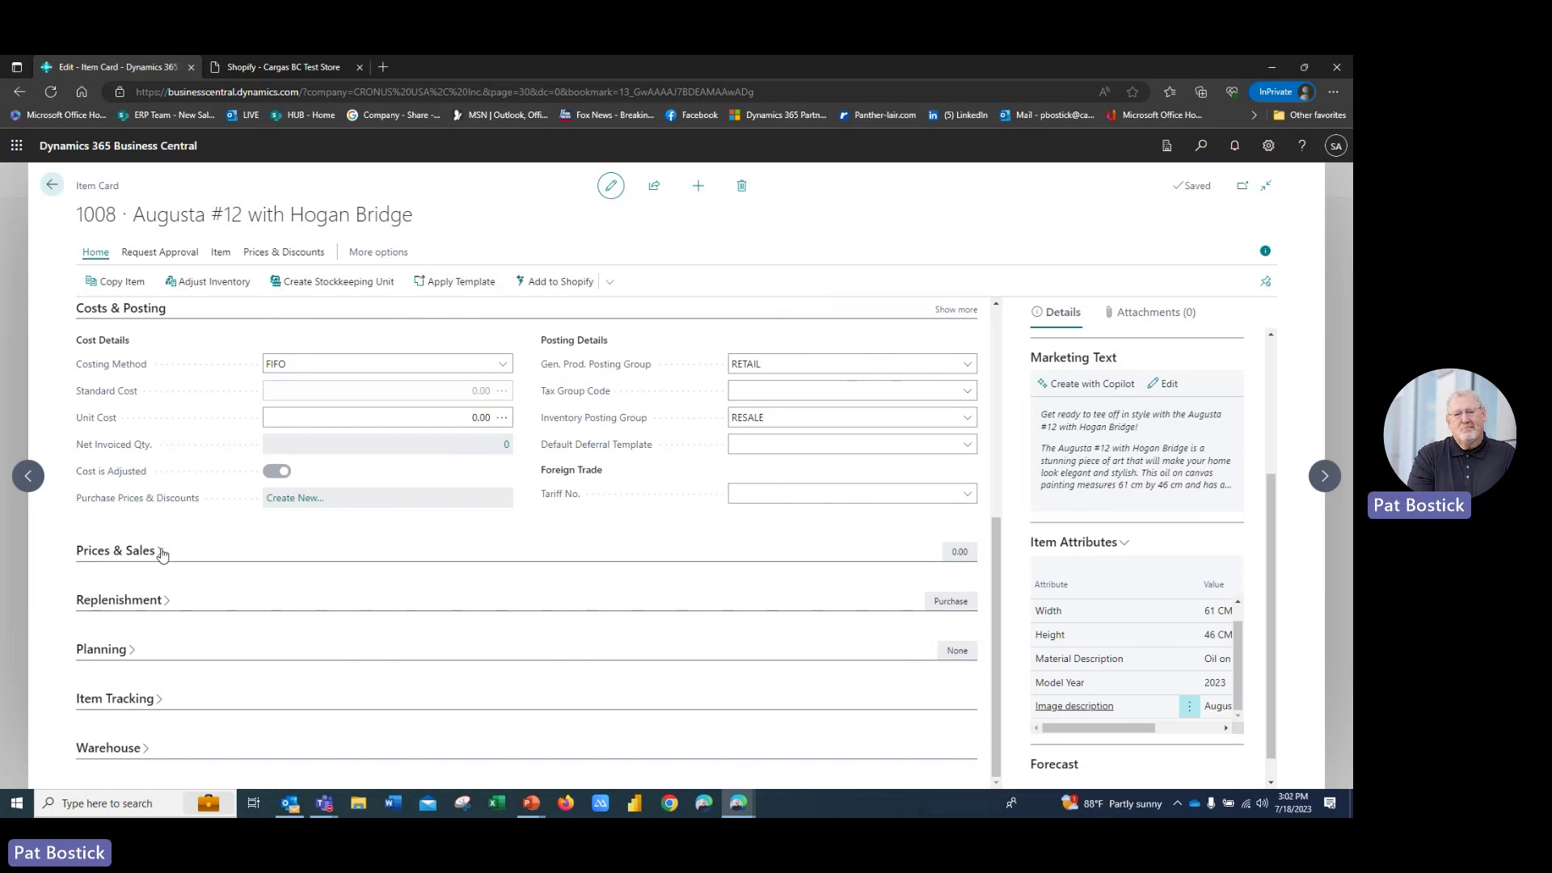
click(336, 582)
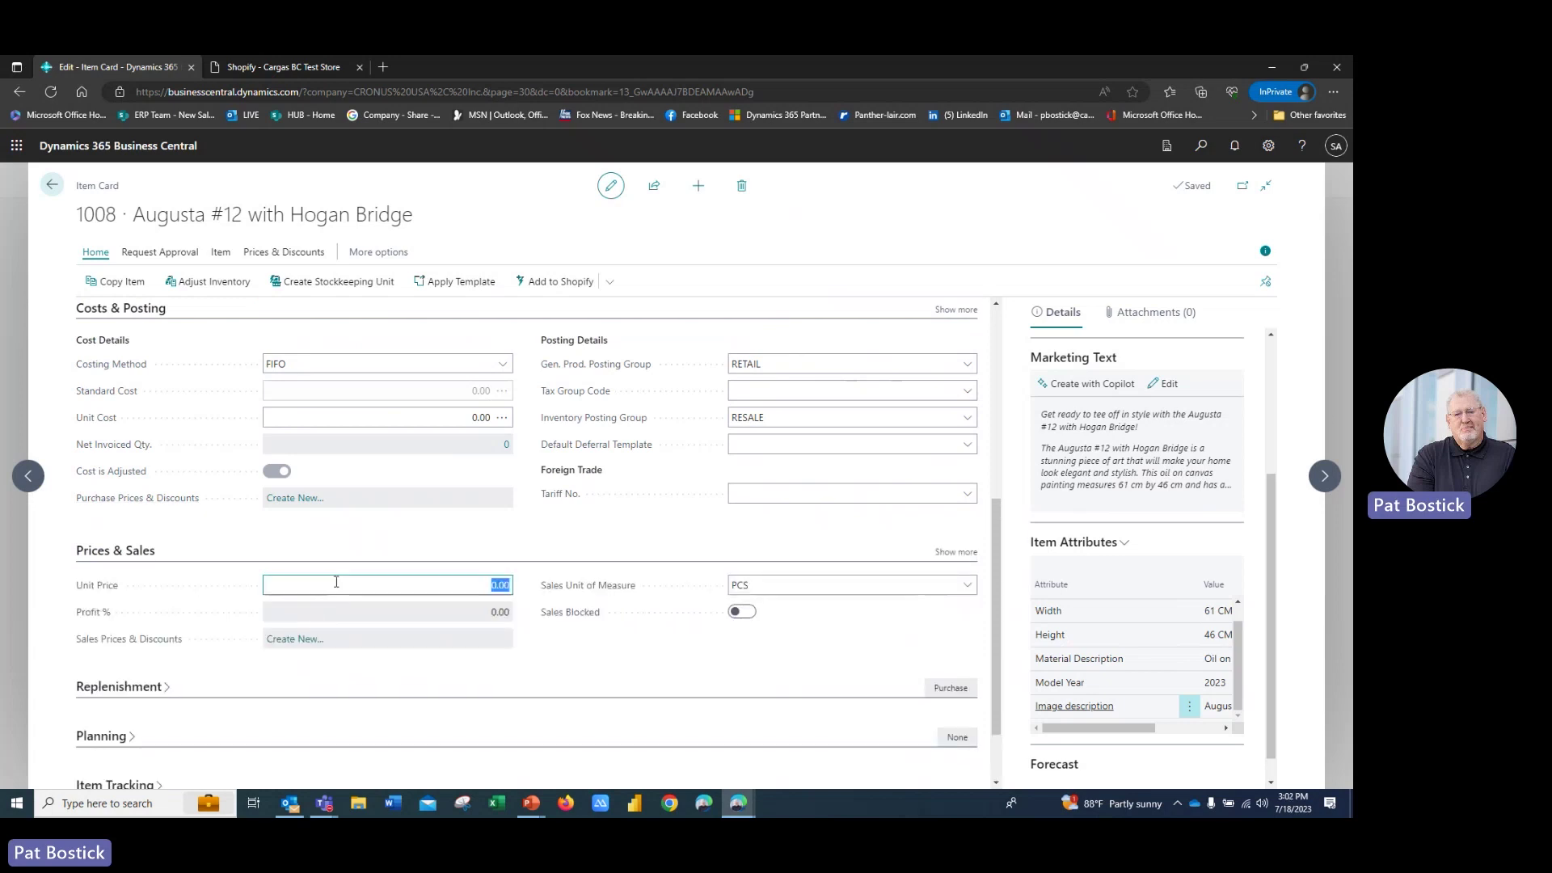
text(100)
key(Tab)
Adjust inventory to 5 pieces at the SHOPIFY location and post it
scroll(346, 456, up, 5)
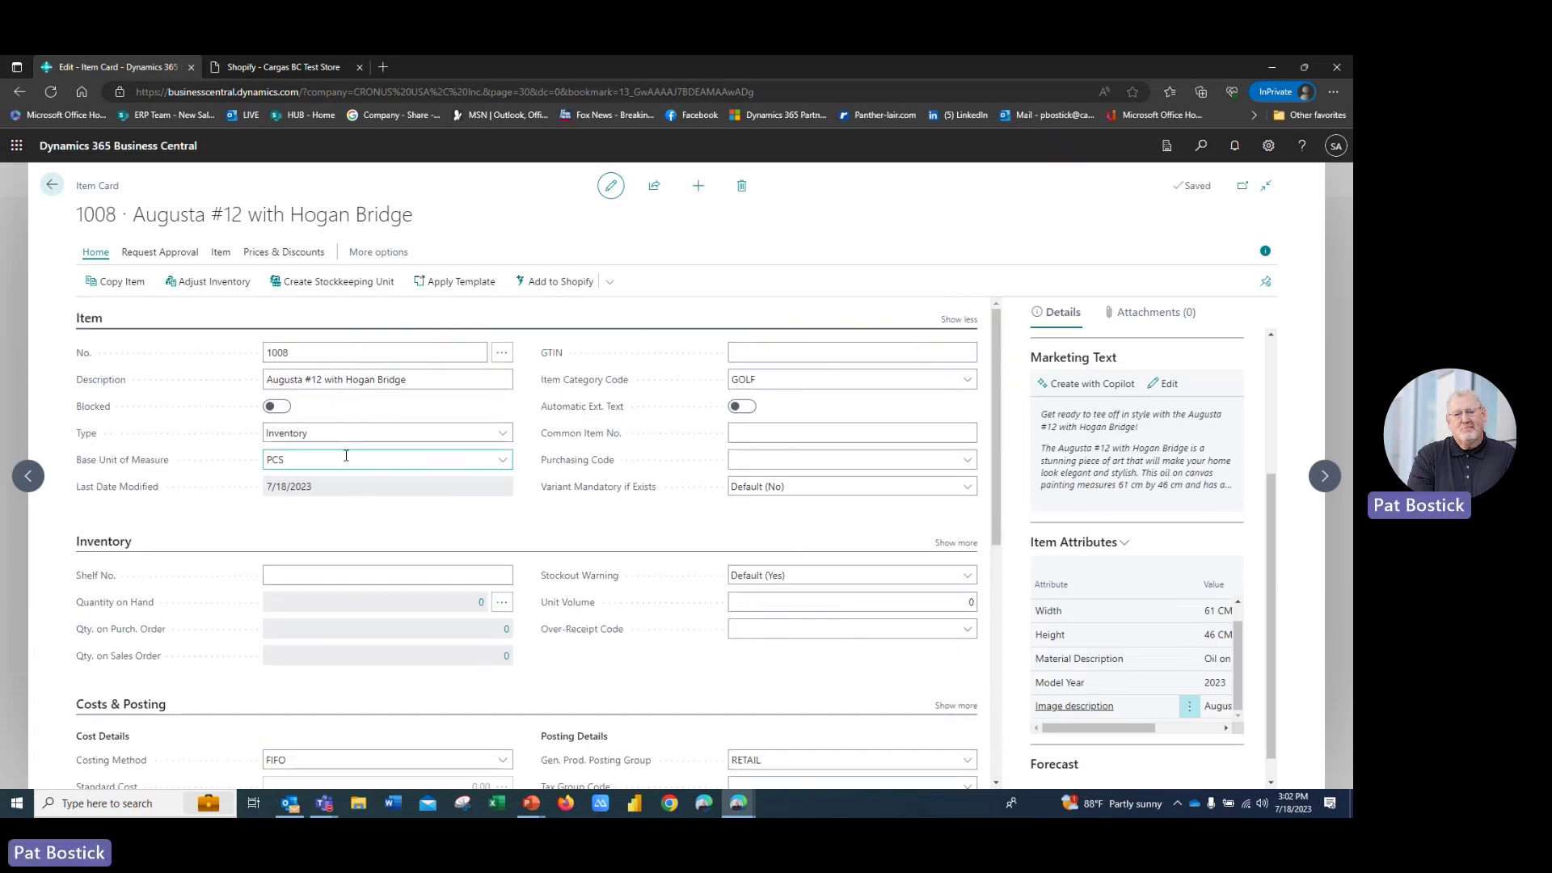
click(215, 282)
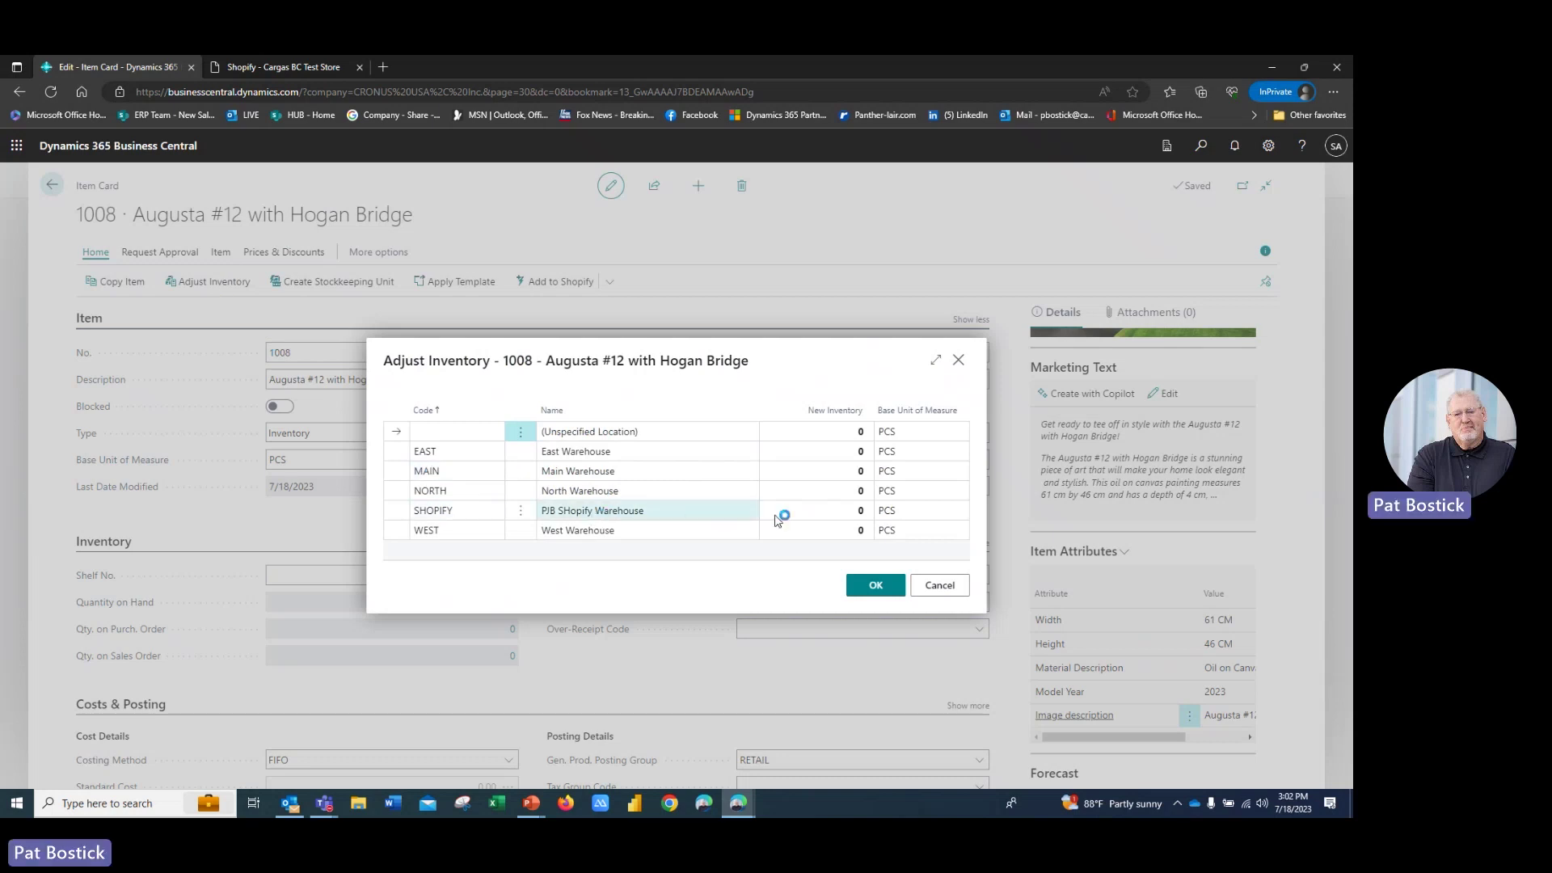
click(828, 512)
text(5)
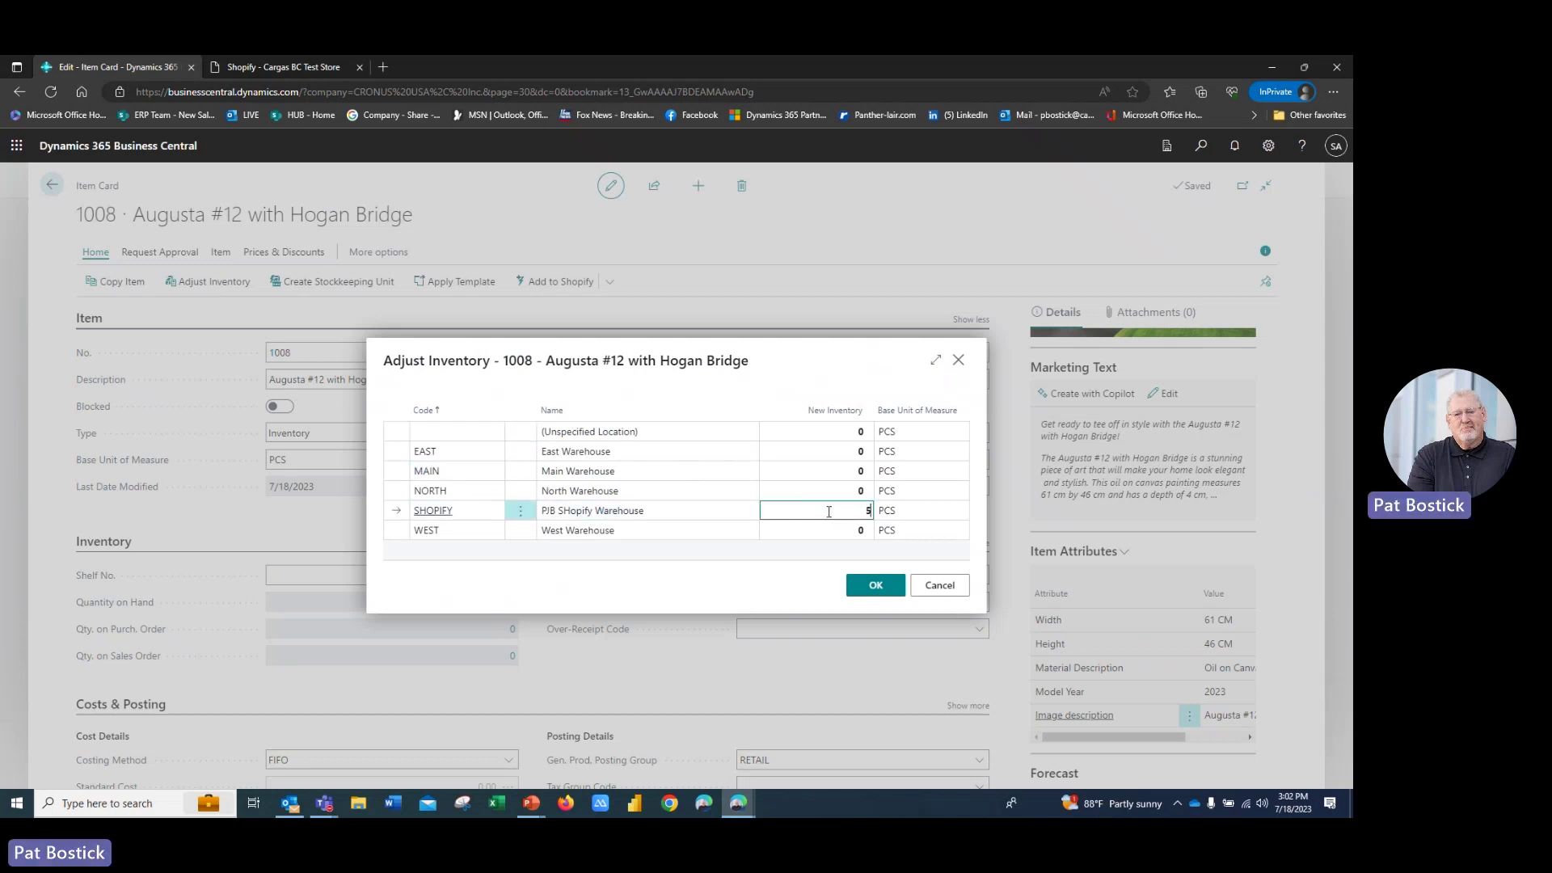
click(841, 530)
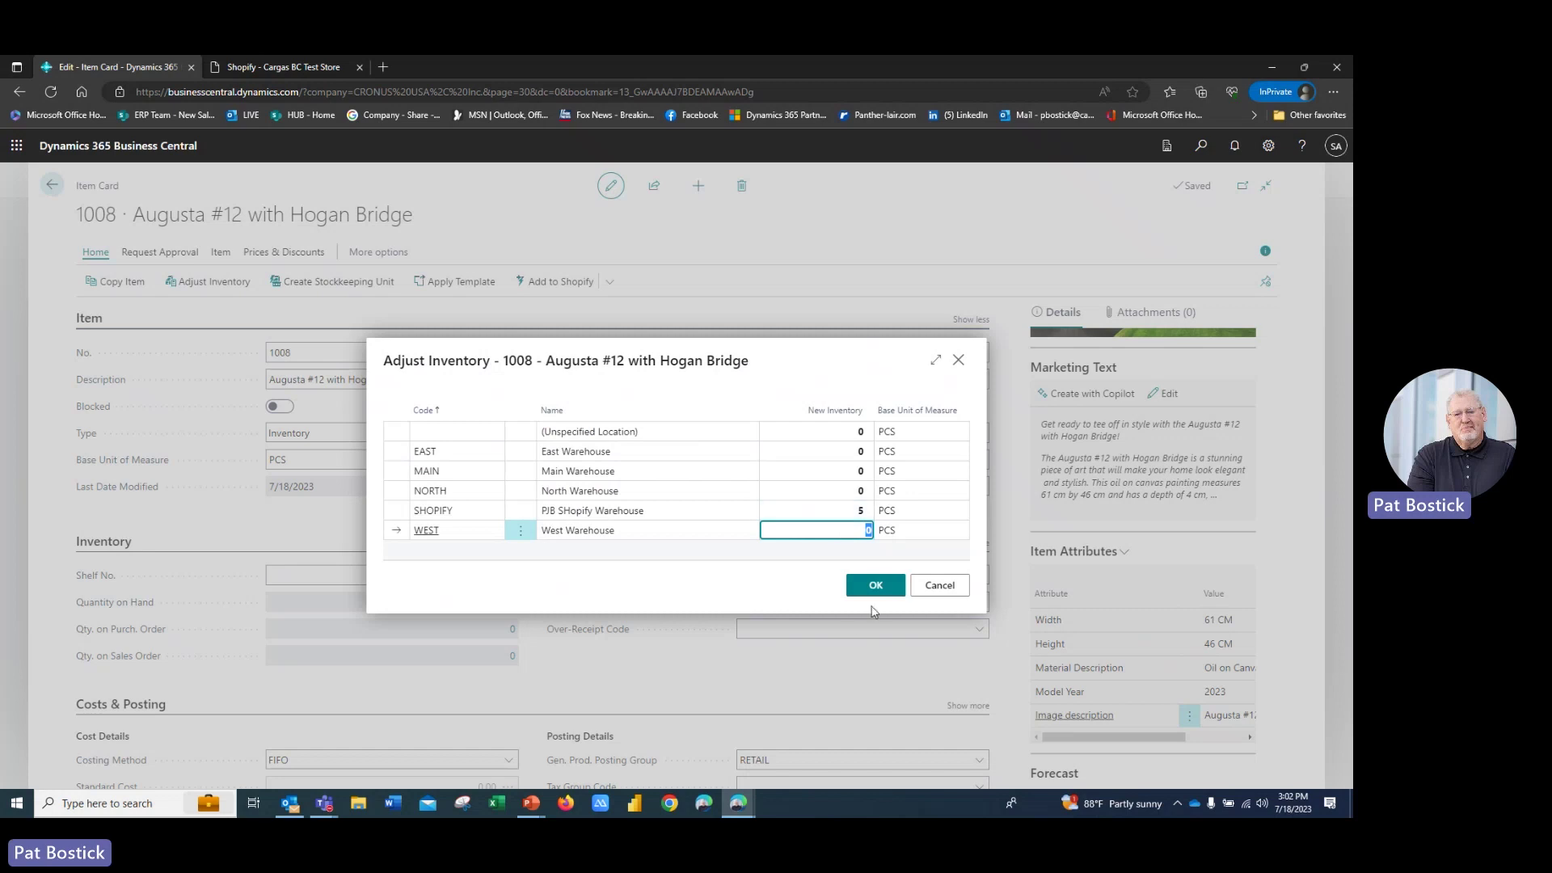
click(875, 586)
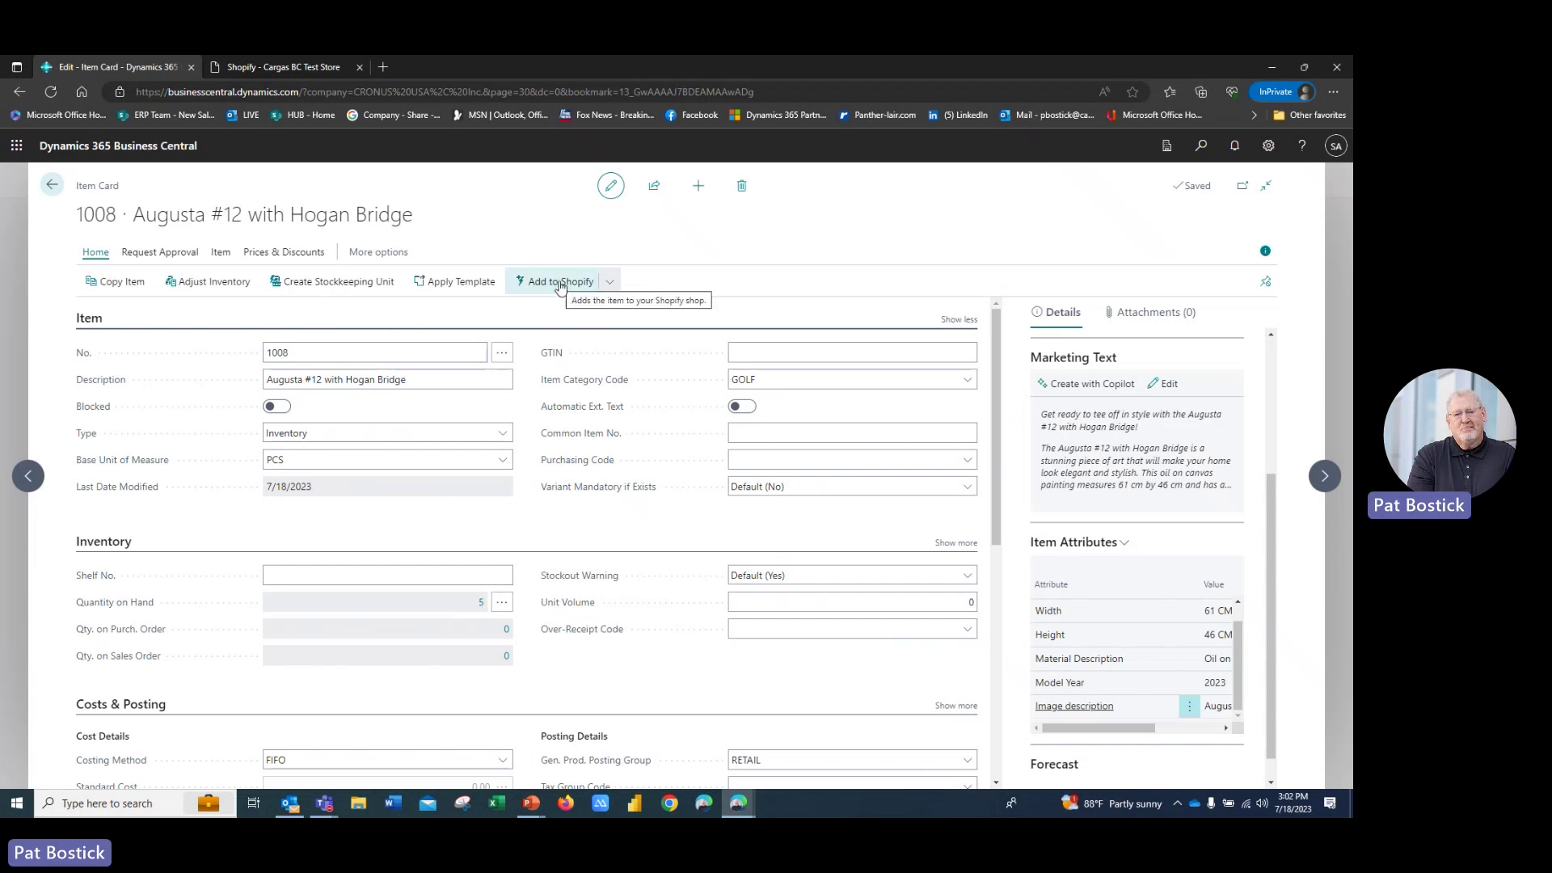
Add 'Augusta #12 with Hogan Bridge' to the DEMO 1 Shopify store and view its product page
click(561, 290)
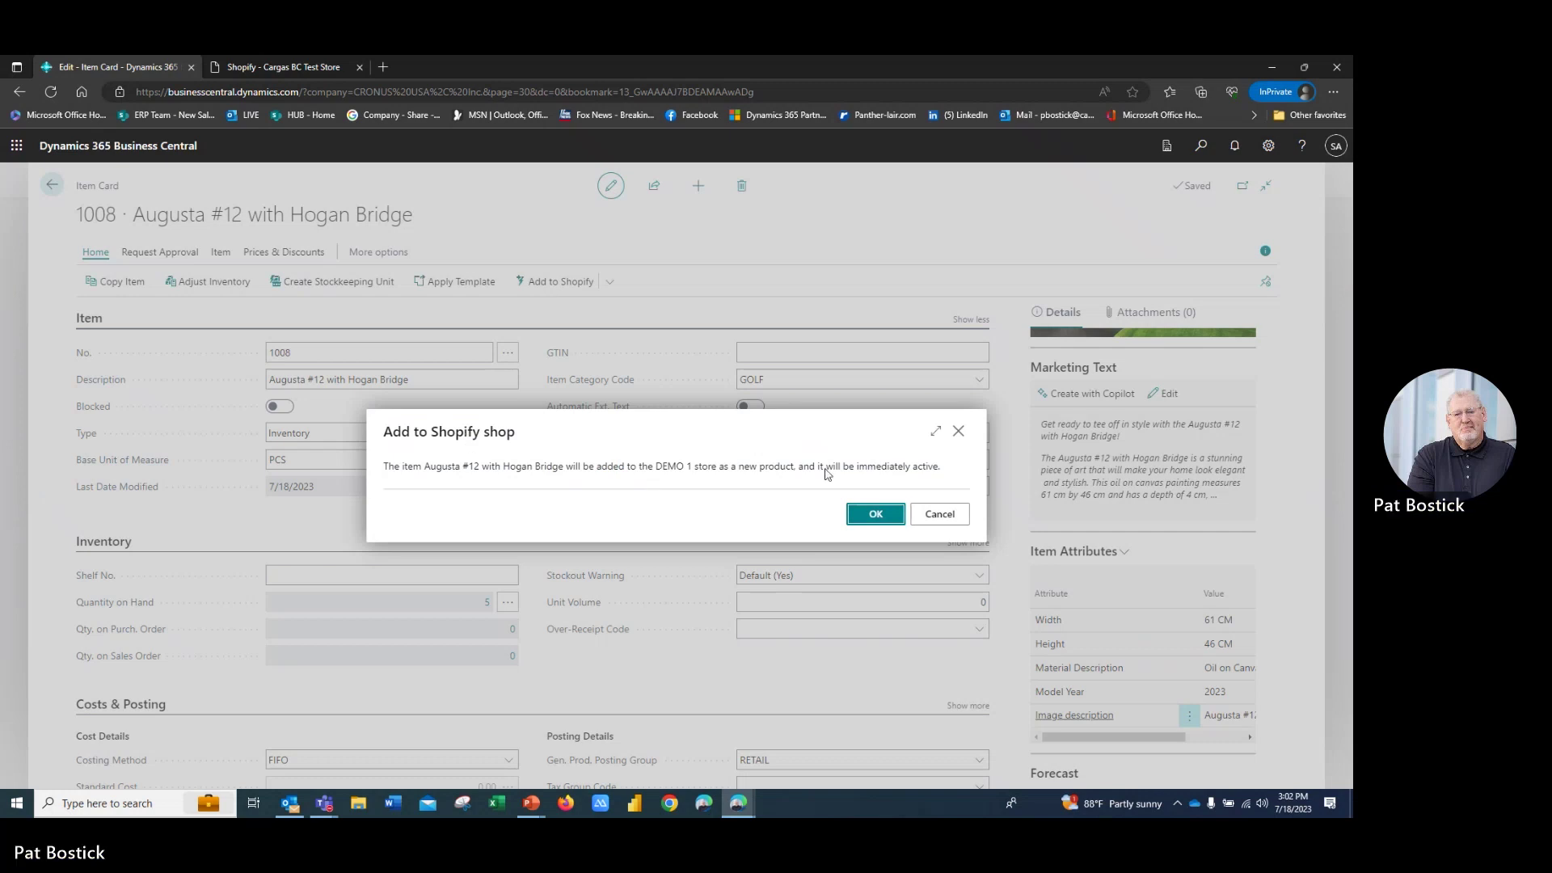
click(873, 515)
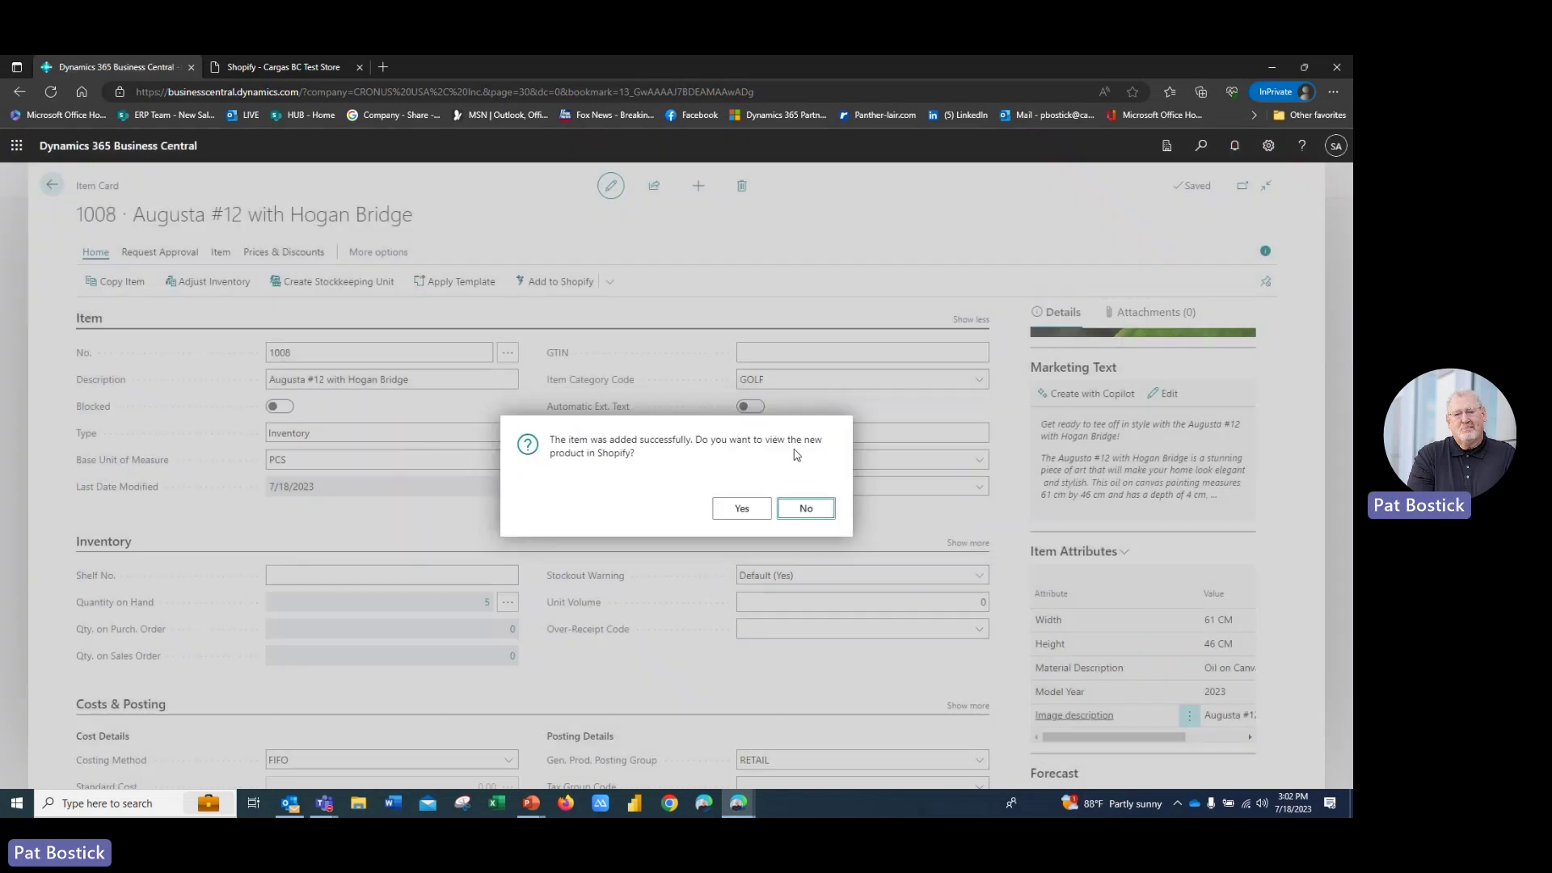
click(732, 507)
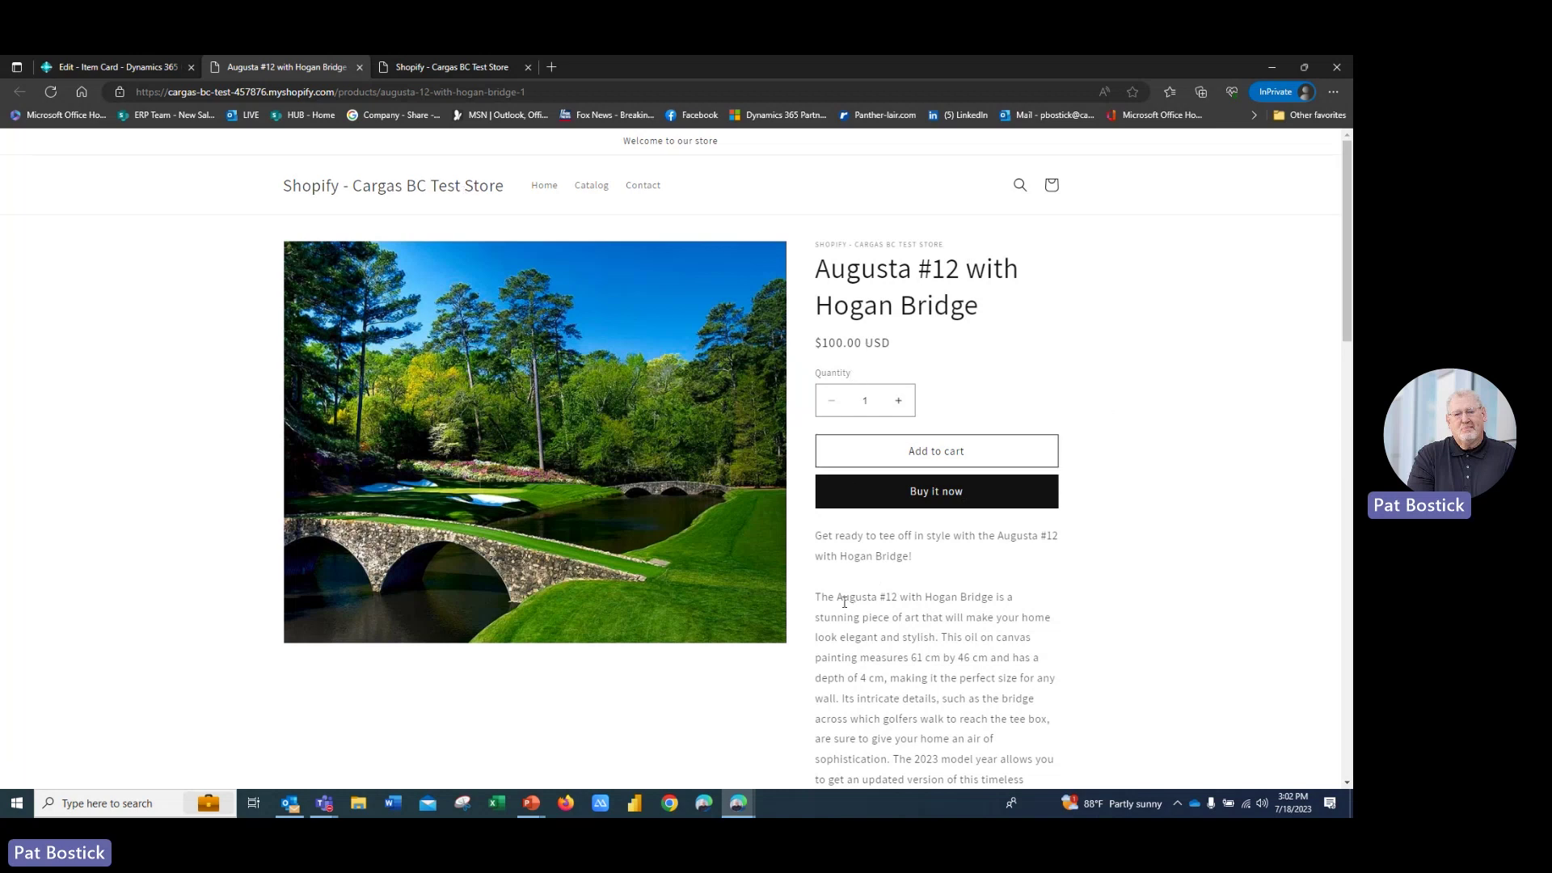
scroll(890, 619, down, 3)
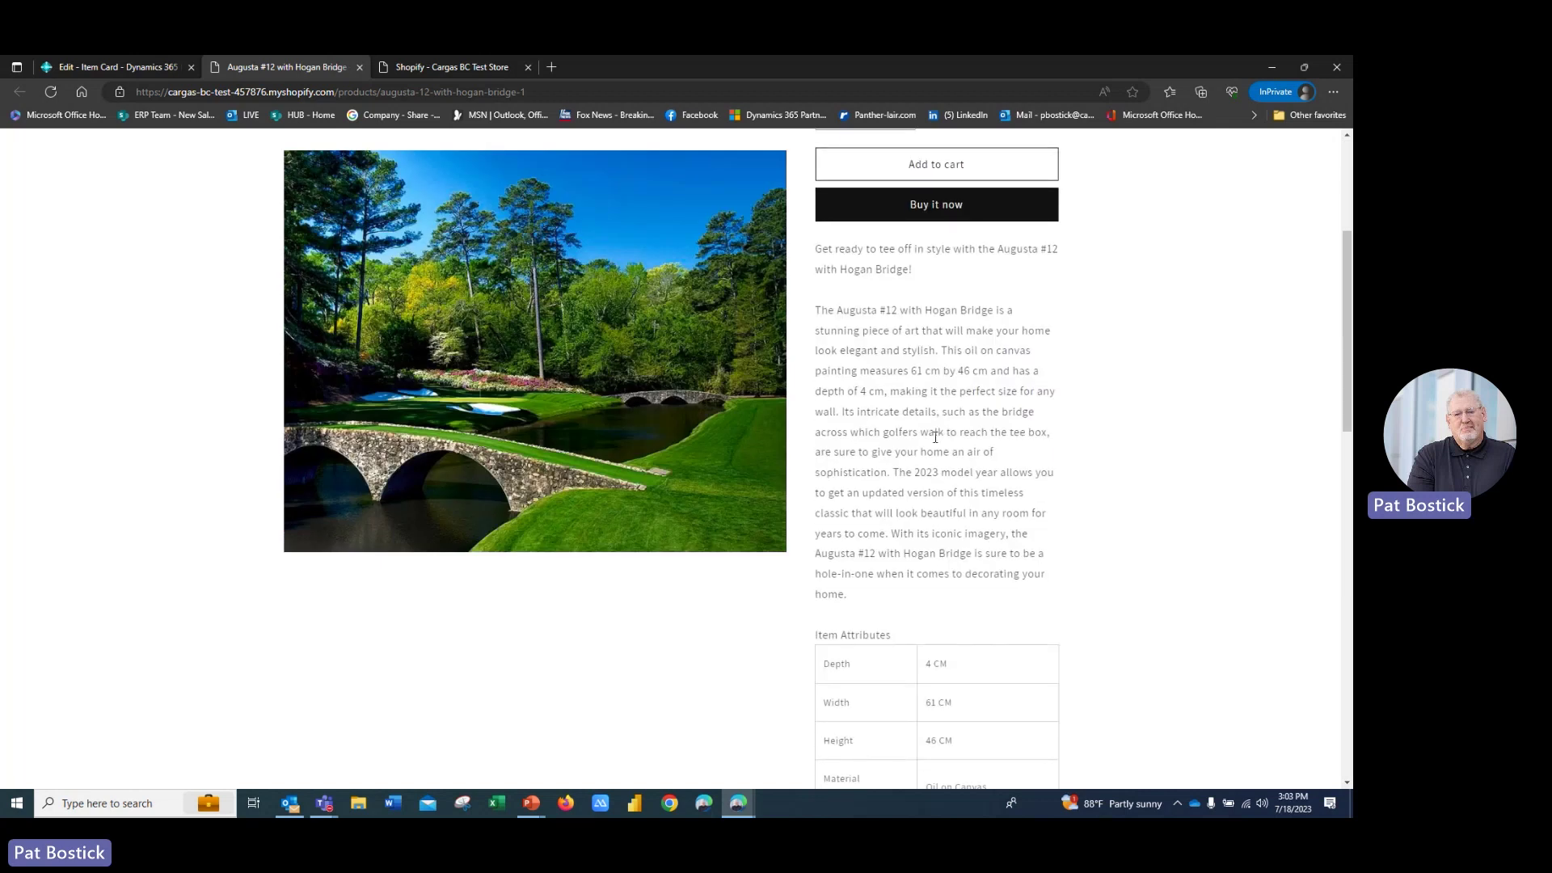
scroll(921, 488, down, 4)
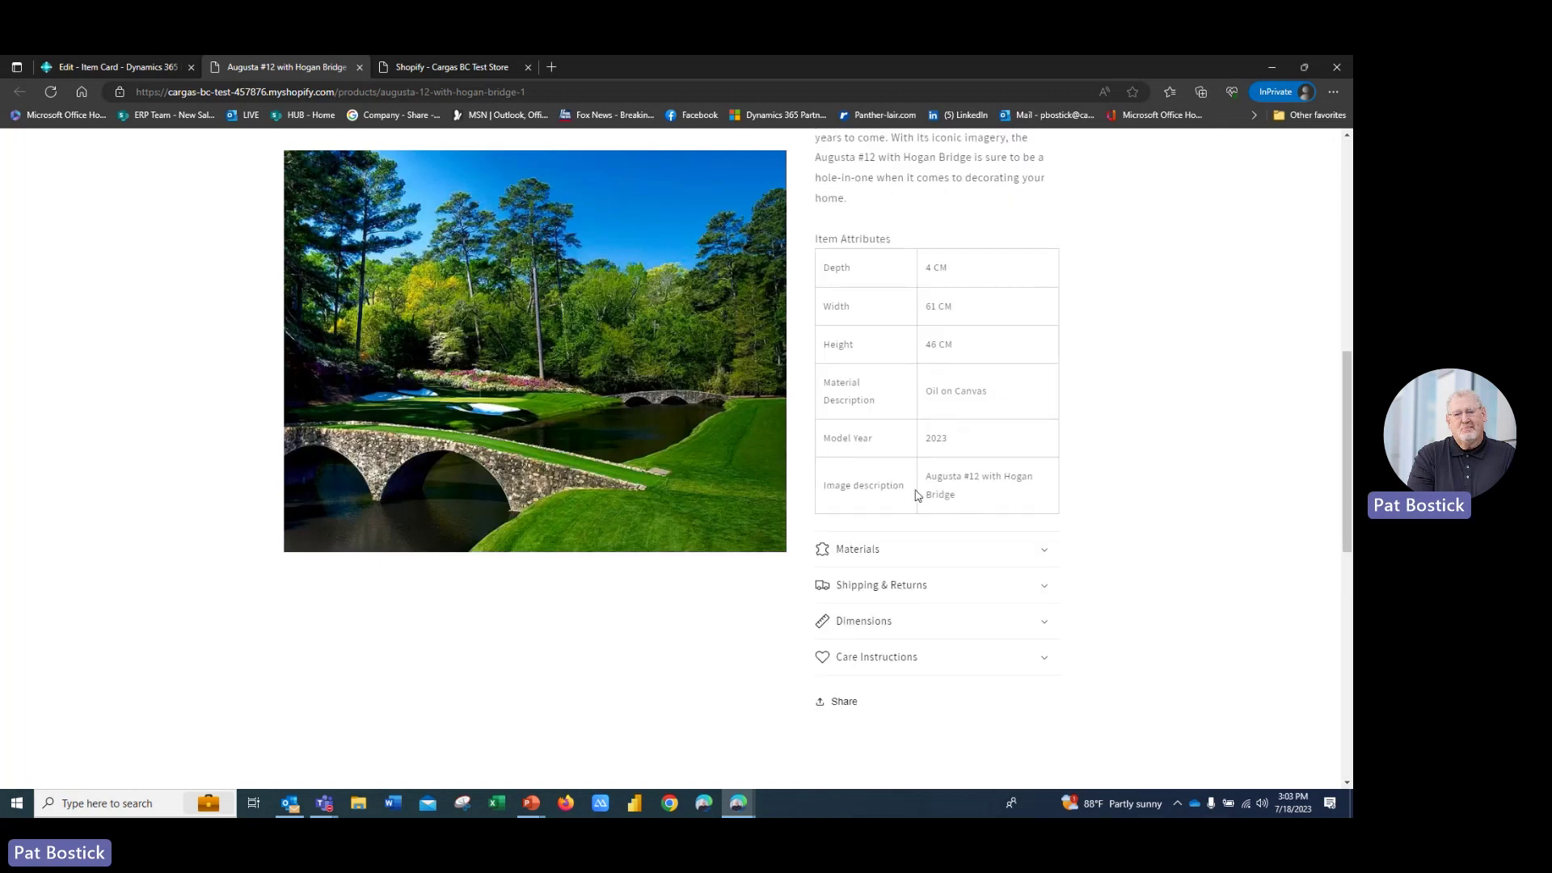
scroll(917, 494, up, 8)
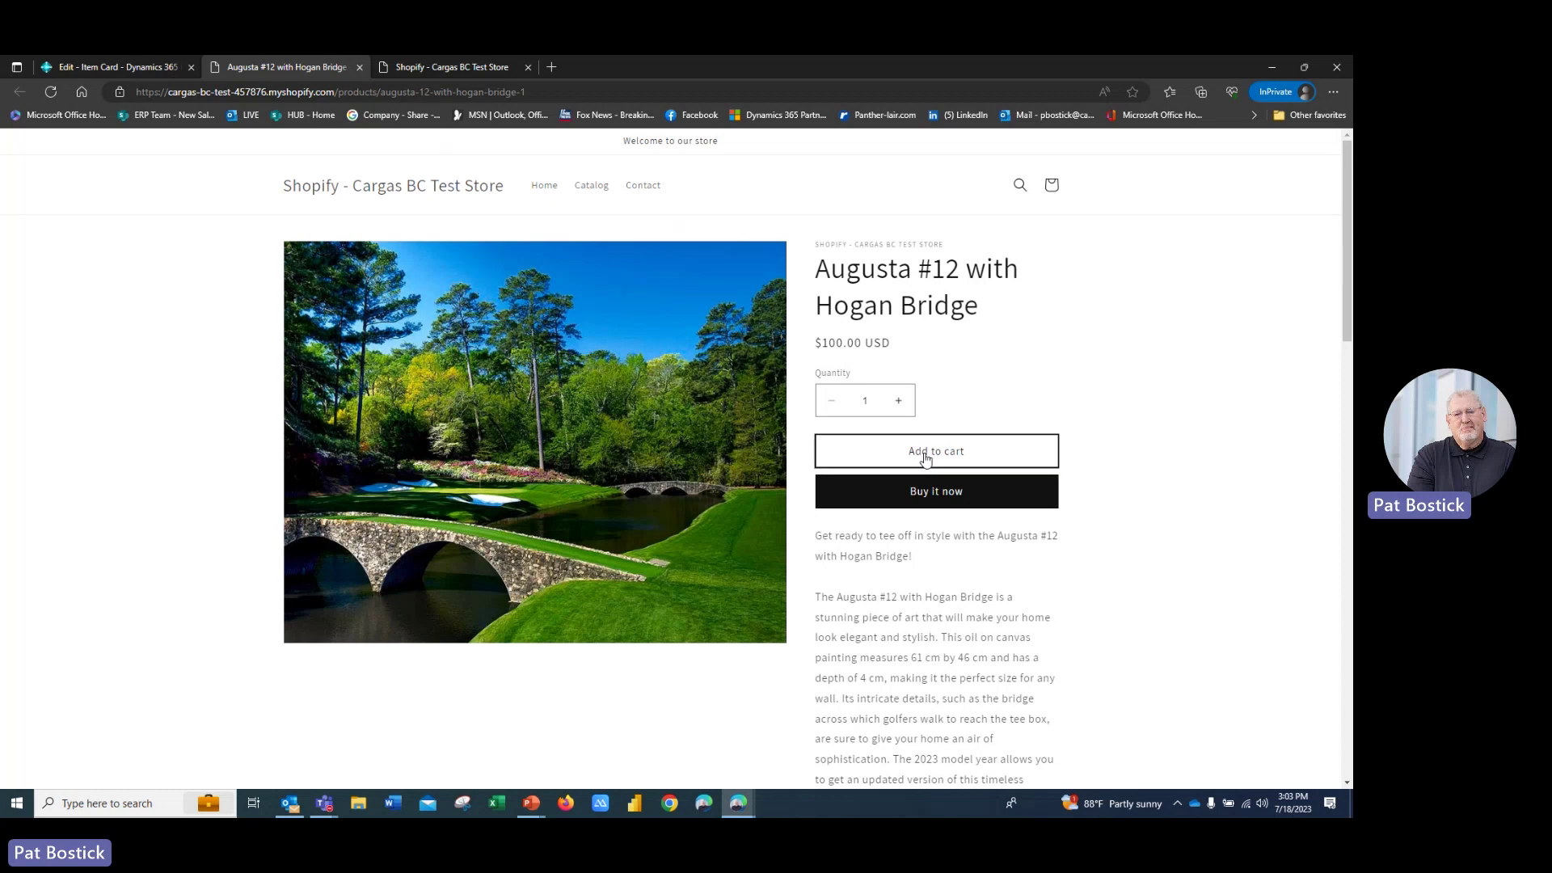